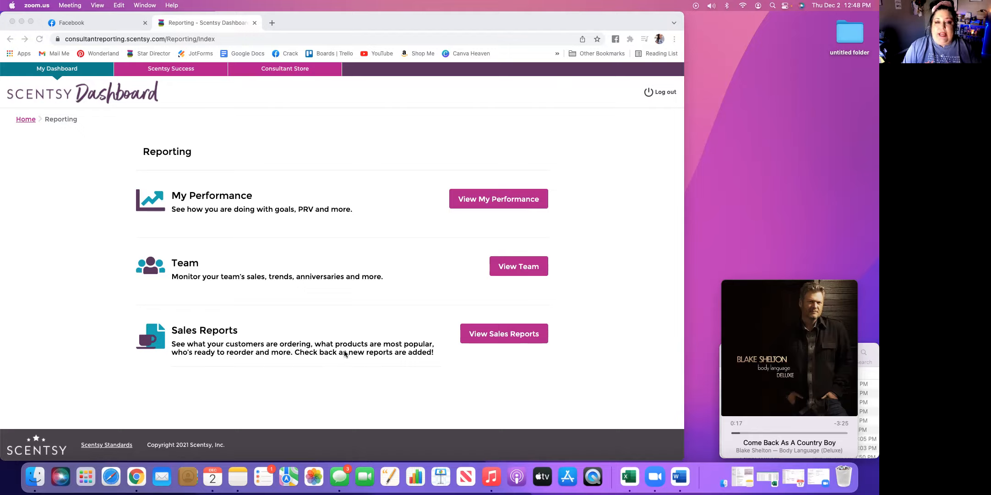
View the available sales reports, and open My Performance from the Reporting overview
{"action": "left_click", "coordinate": [506, 333]}
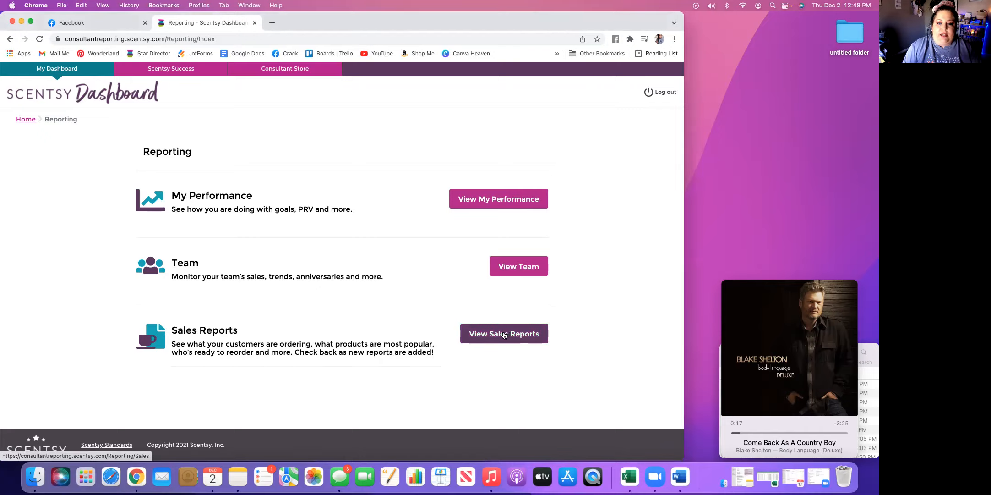
{"action": "left_click", "coordinate": [504, 335]}
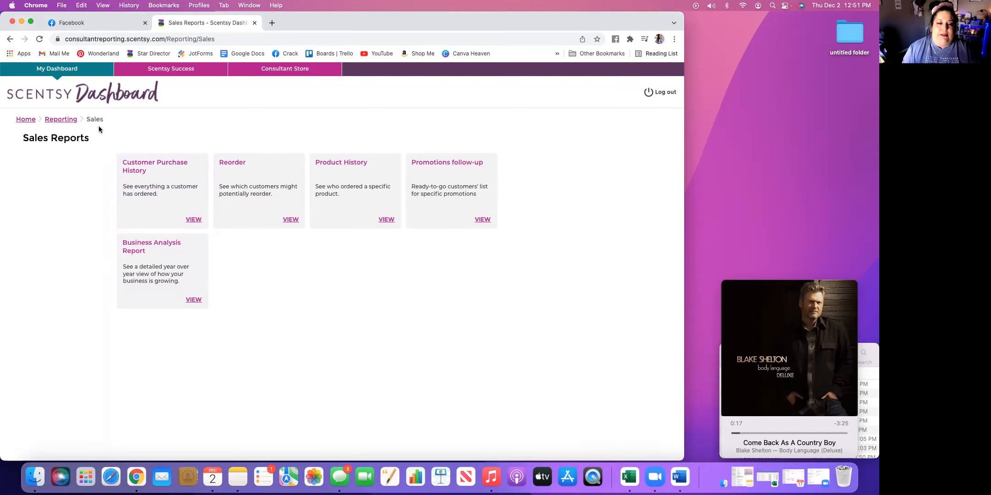
{"action": "left_click", "coordinate": [61, 119]}
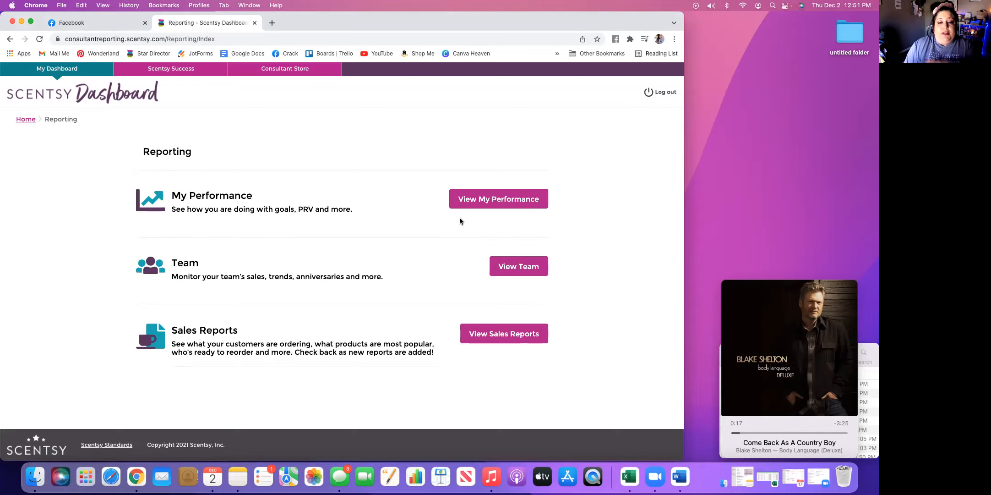
{"action": "left_click", "coordinate": [489, 202]}
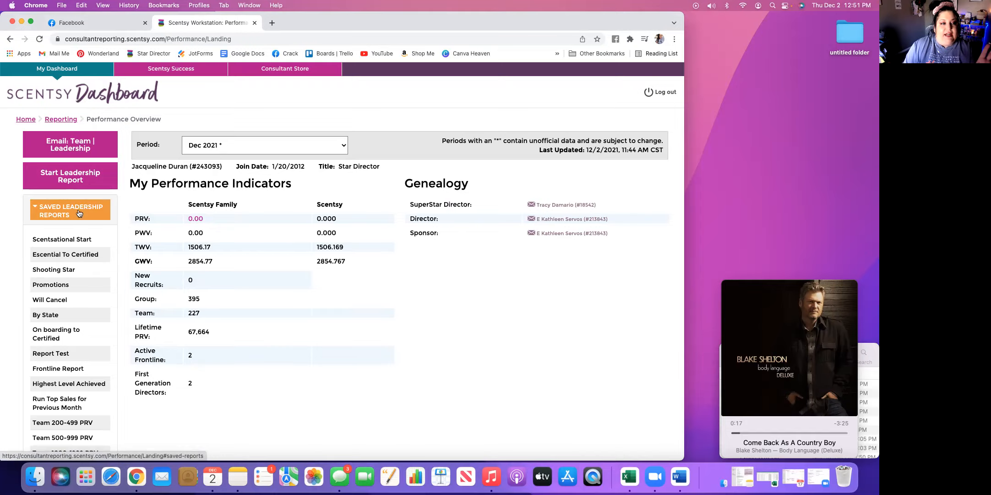
Examine the saved leadership reports, the saved downline reports and the performance indicators on the Performance Overview page
{"action": "scroll", "coordinate": [86, 240], "scroll_direction": "down", "scroll_amount": 5}
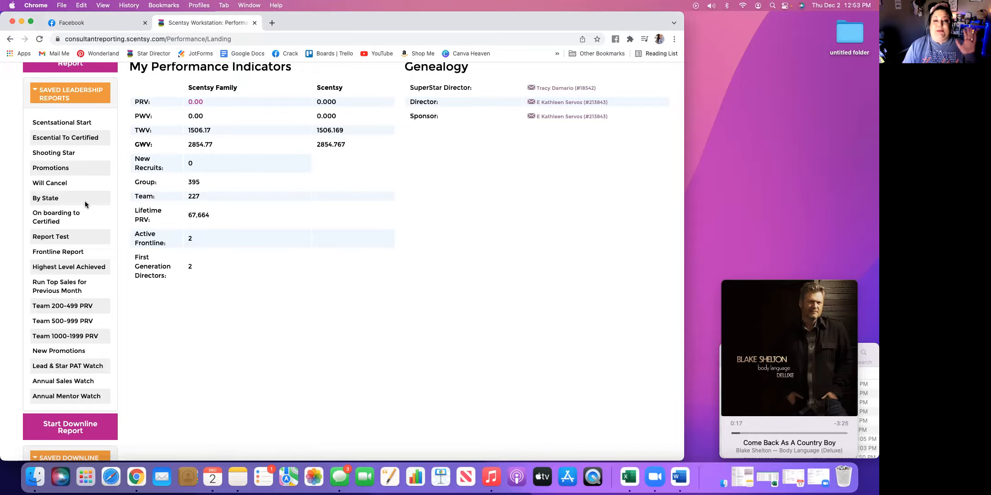
{"action": "scroll", "coordinate": [86, 202], "scroll_direction": "down", "scroll_amount": 2}
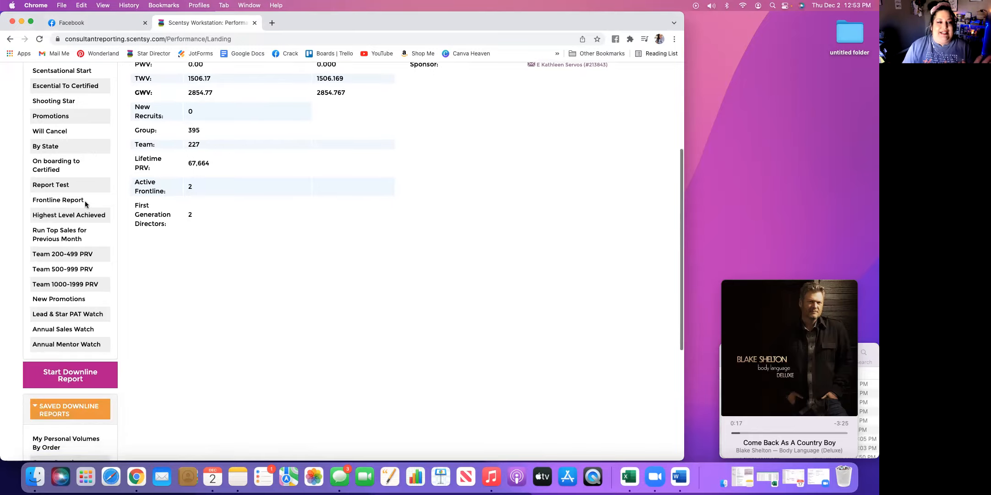
{"action": "scroll", "coordinate": [85, 202], "scroll_direction": "down", "scroll_amount": 8}
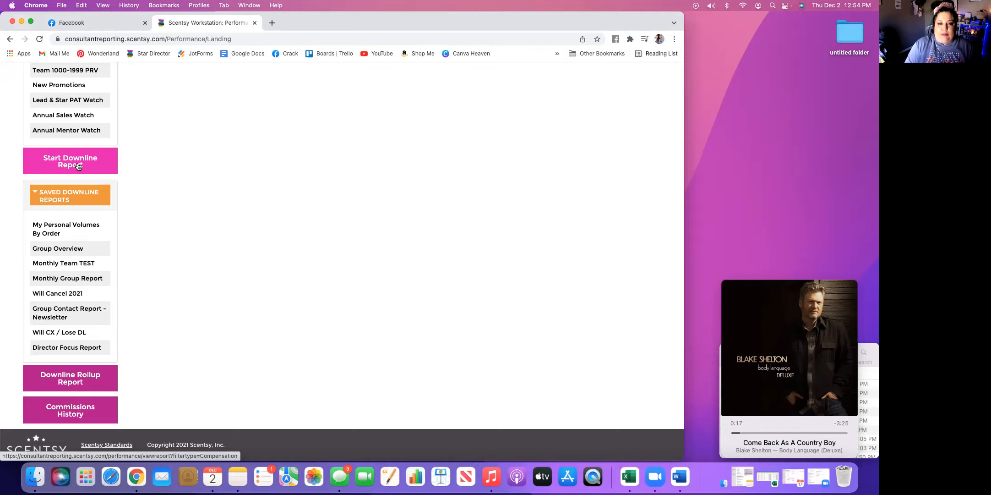
{"action": "scroll", "coordinate": [142, 135], "scroll_direction": "up", "scroll_amount": 10}
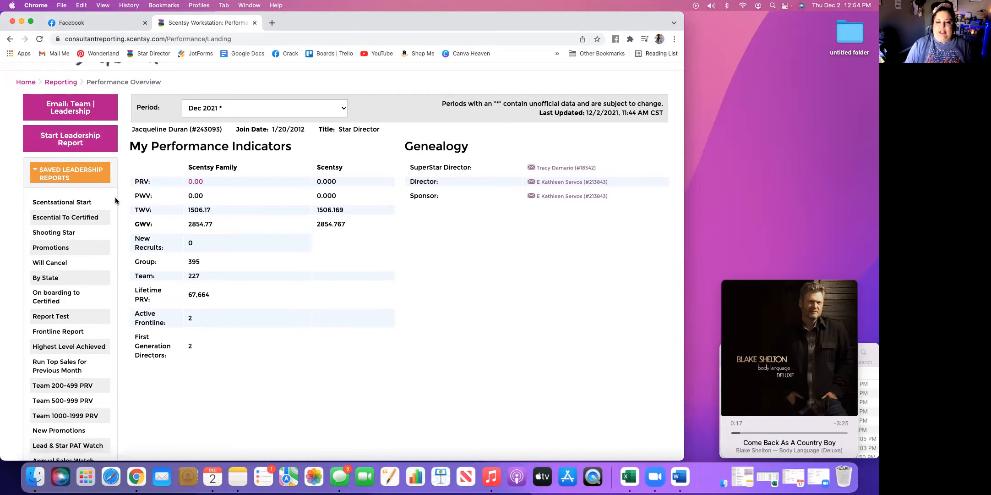
{"action": "scroll", "coordinate": [118, 235], "scroll_direction": "down", "scroll_amount": 4}
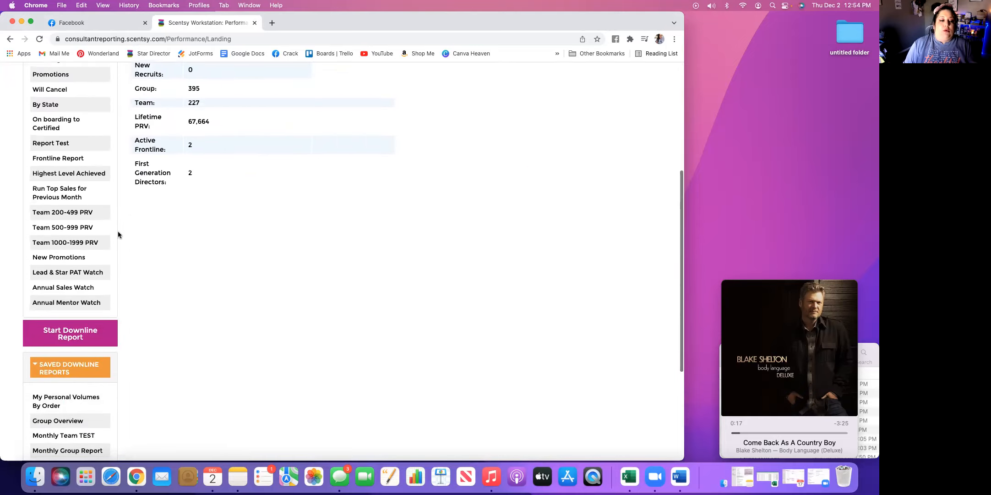
{"action": "scroll", "coordinate": [118, 234], "scroll_direction": "down", "scroll_amount": 1}
{"action": "scroll", "coordinate": [118, 235], "scroll_direction": "down", "scroll_amount": 2}
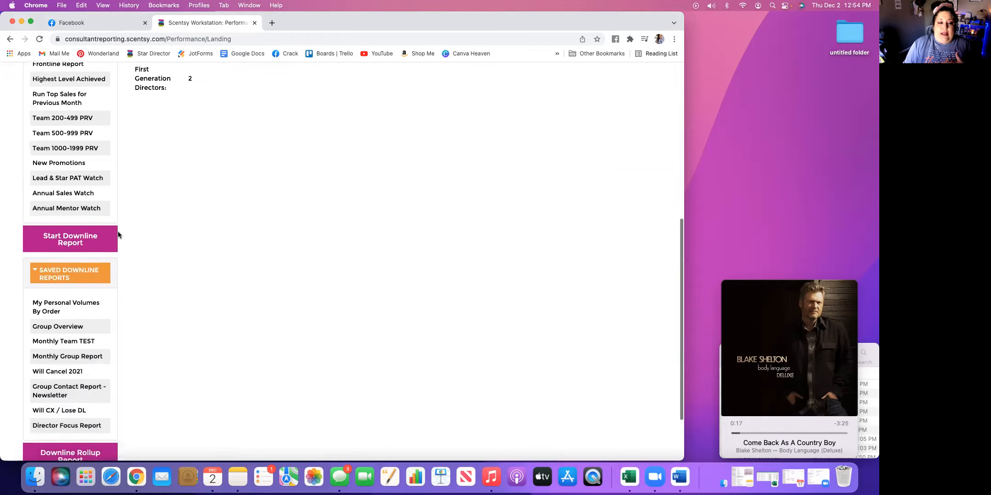
{"action": "scroll", "coordinate": [118, 235], "scroll_direction": "down", "scroll_amount": 1}
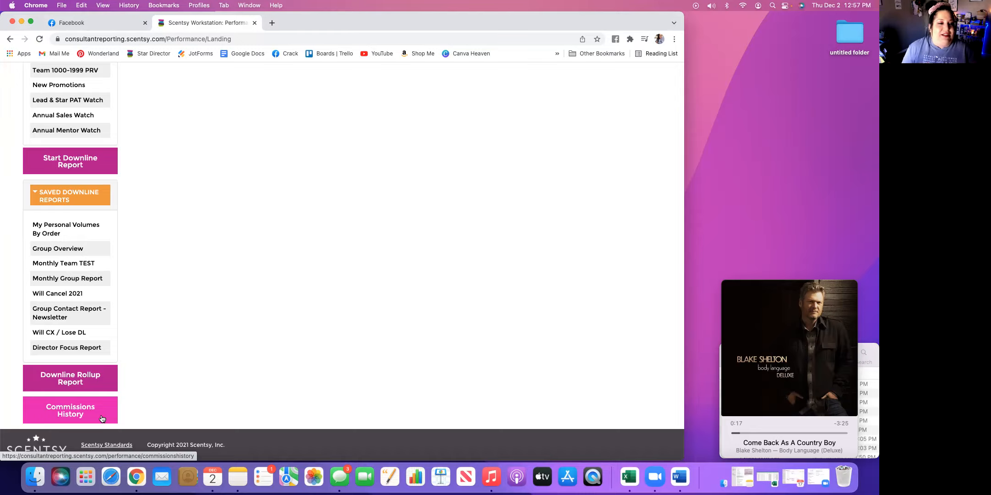
{"action": "scroll", "coordinate": [137, 328], "scroll_direction": "up", "scroll_amount": 3}
{"action": "scroll", "coordinate": [137, 327], "scroll_direction": "up", "scroll_amount": 9}
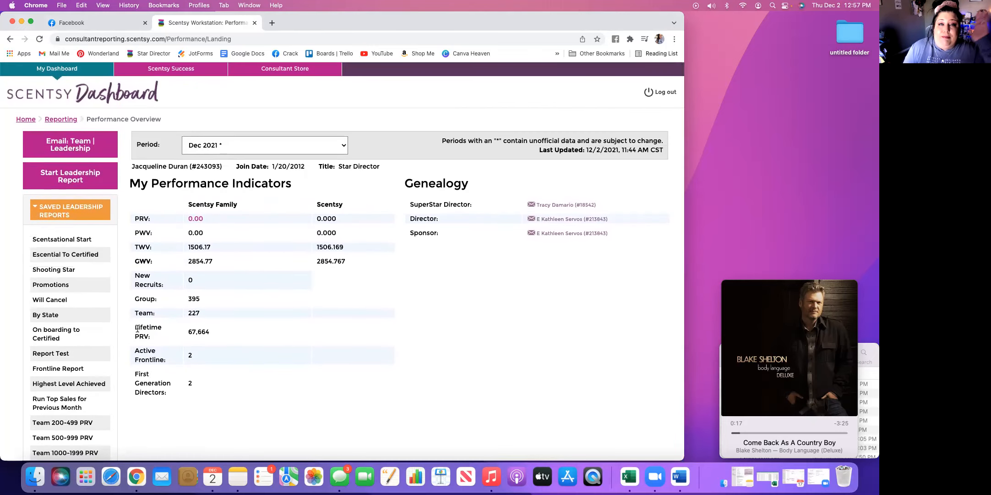
Open the saved downline report Monthly Team TEST and show 250 results per page
{"action": "scroll", "coordinate": [136, 329], "scroll_direction": "down", "scroll_amount": 11}
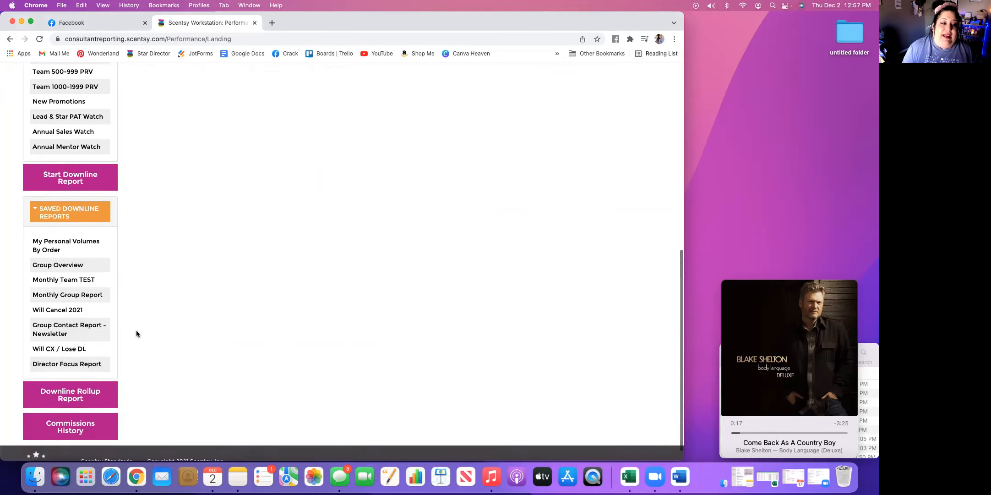
{"action": "left_click", "coordinate": [67, 282]}
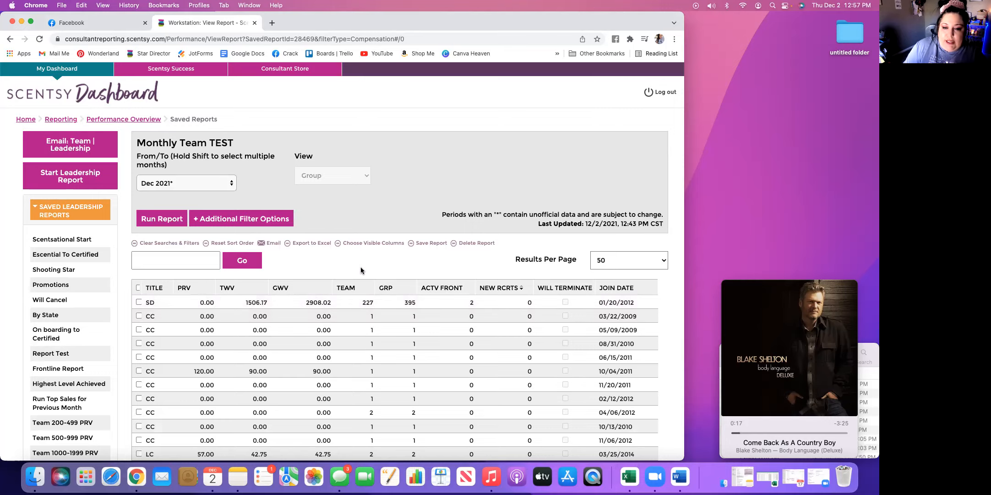
{"action": "scroll", "coordinate": [360, 268], "scroll_direction": "down", "scroll_amount": 2}
{"action": "scroll", "coordinate": [361, 267], "scroll_direction": "up", "scroll_amount": 2}
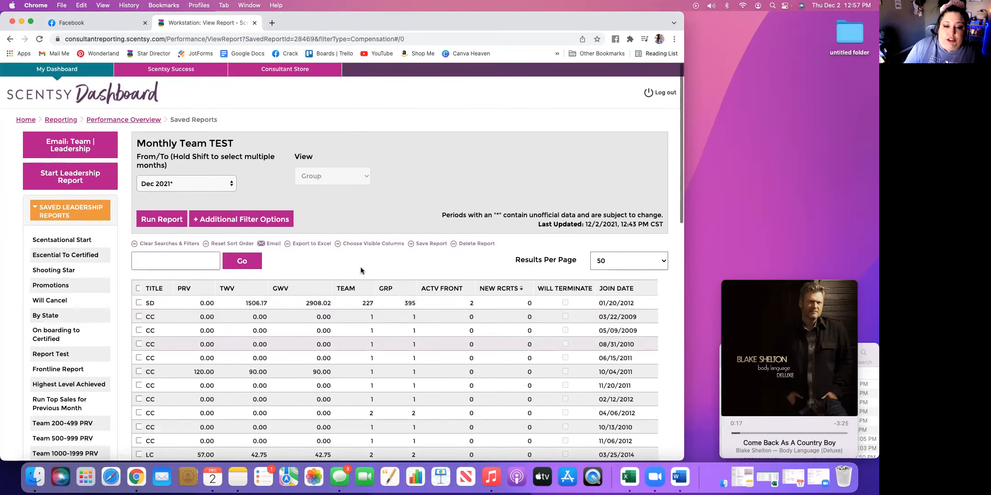
{"action": "left_click", "coordinate": [664, 261]}
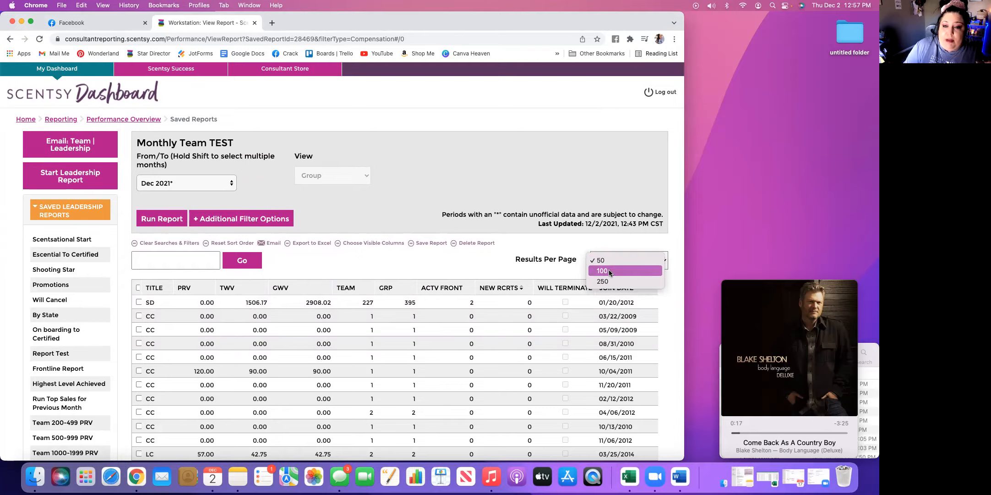
{"action": "left_click", "coordinate": [605, 283]}
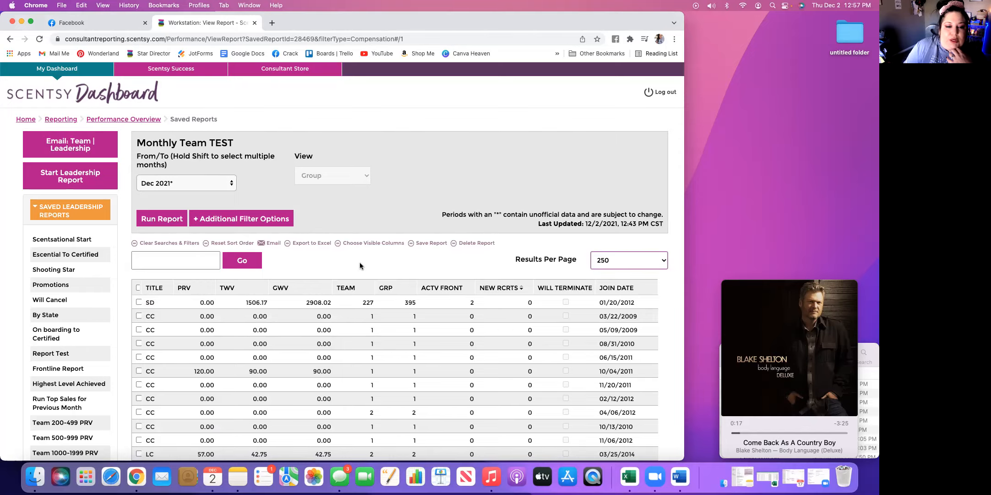
Examine the title, volume, team size, new recruit and Will Terminate columns across the consultants in the Monthly Team TEST report
{"action": "scroll", "coordinate": [360, 265], "scroll_direction": "down", "scroll_amount": 3}
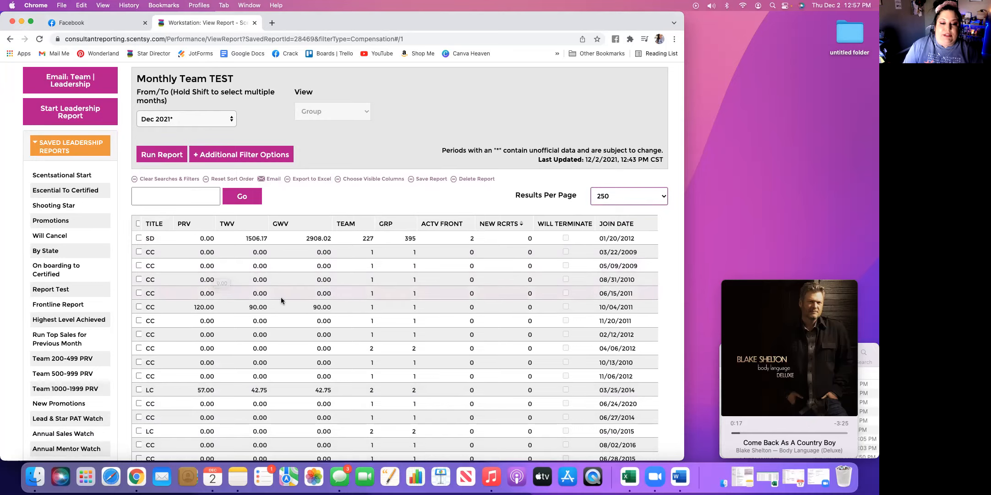
{"action": "scroll", "coordinate": [281, 301], "scroll_direction": "down", "scroll_amount": 5}
{"action": "scroll", "coordinate": [281, 301], "scroll_direction": "down", "scroll_amount": 19}
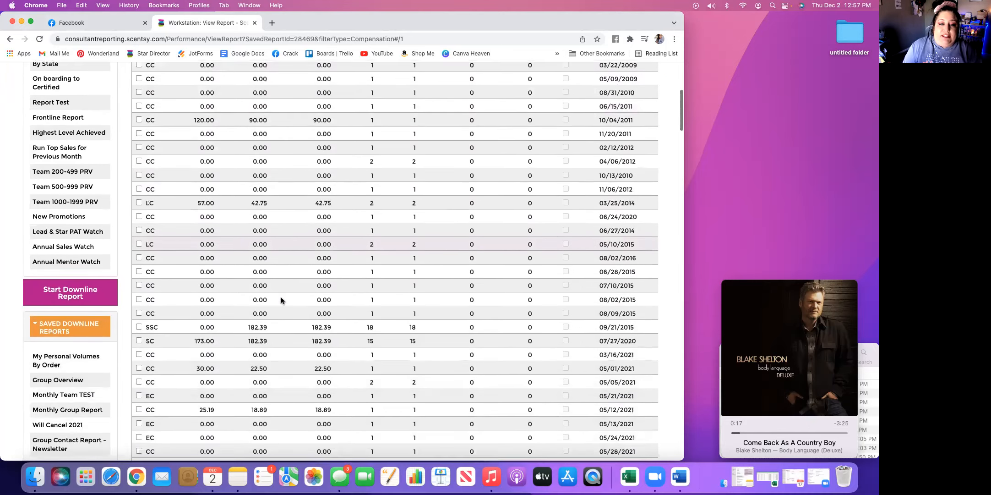
{"action": "scroll", "coordinate": [281, 300], "scroll_direction": "down", "scroll_amount": 8}
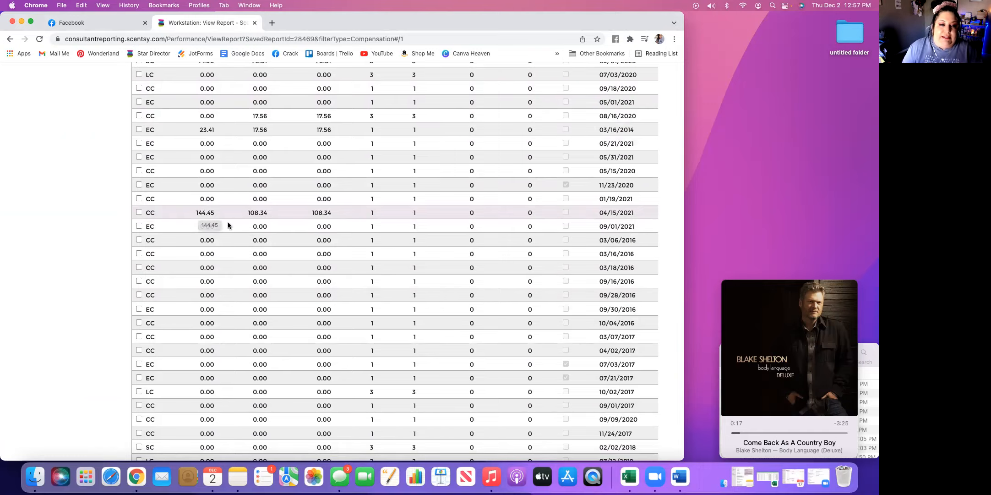
{"action": "scroll", "coordinate": [241, 254], "scroll_direction": "down", "scroll_amount": 10}
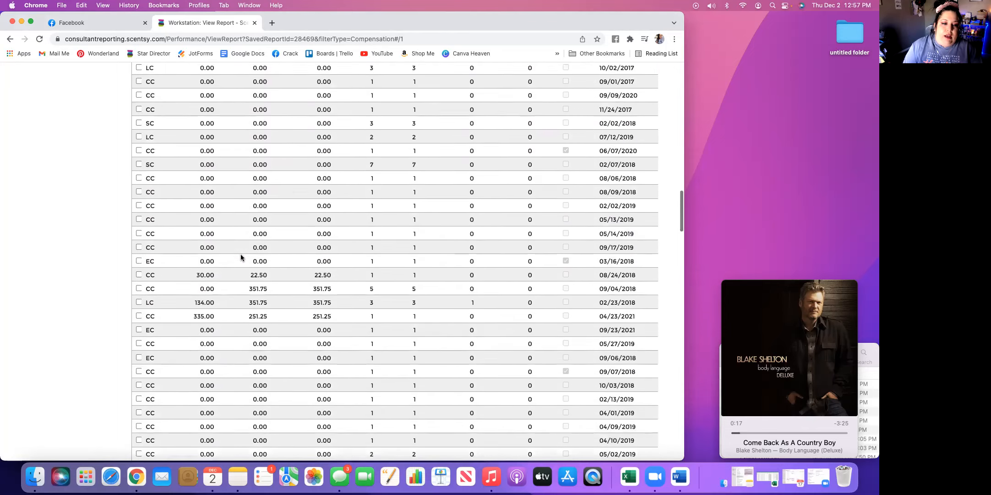
{"action": "scroll", "coordinate": [234, 243], "scroll_direction": "down", "scroll_amount": 2}
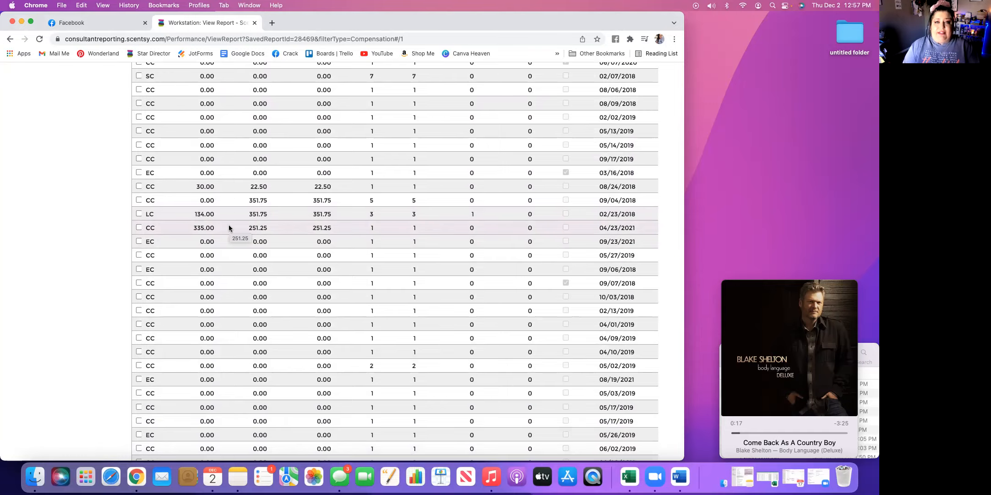
{"action": "scroll", "coordinate": [236, 254], "scroll_direction": "down", "scroll_amount": 3}
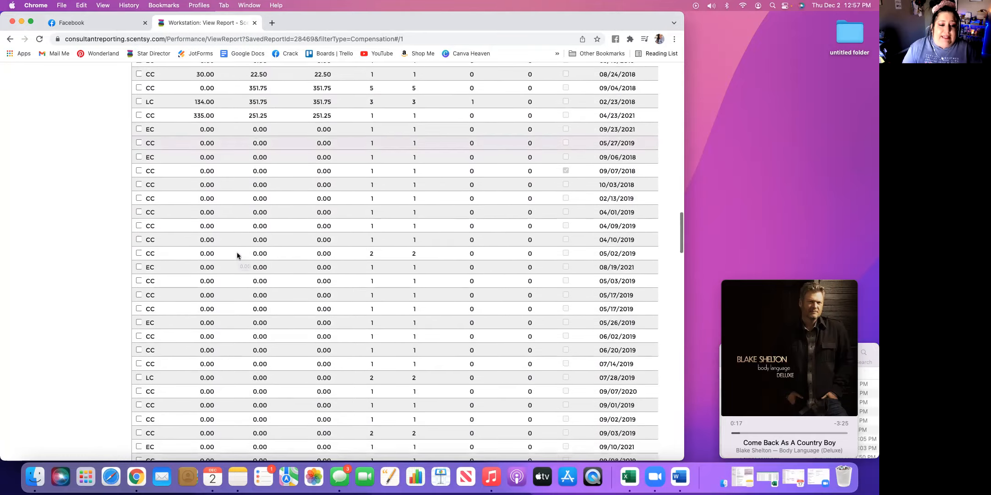
{"action": "scroll", "coordinate": [236, 255], "scroll_direction": "down", "scroll_amount": 10}
{"action": "scroll", "coordinate": [237, 255], "scroll_direction": "up", "scroll_amount": 8}
{"action": "scroll", "coordinate": [237, 255], "scroll_direction": "up", "scroll_amount": 10}
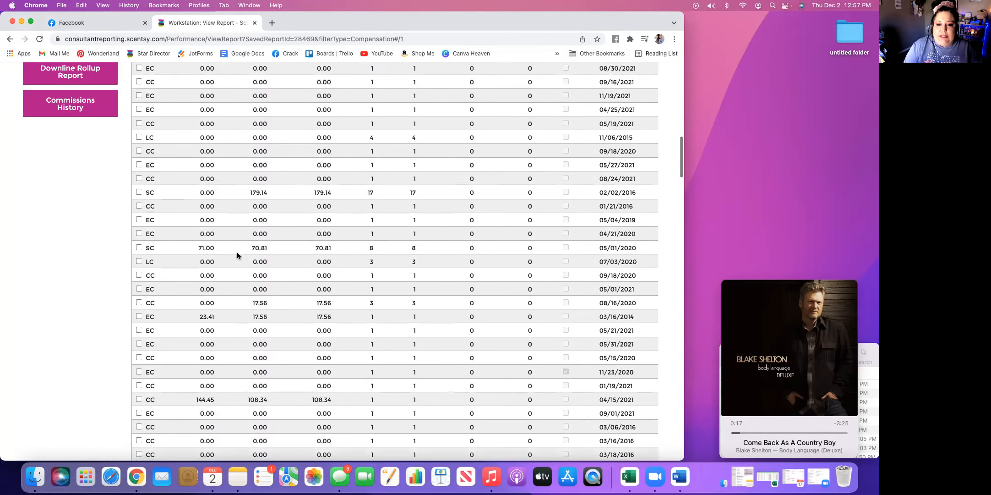
{"action": "scroll", "coordinate": [237, 255], "scroll_direction": "up", "scroll_amount": 12}
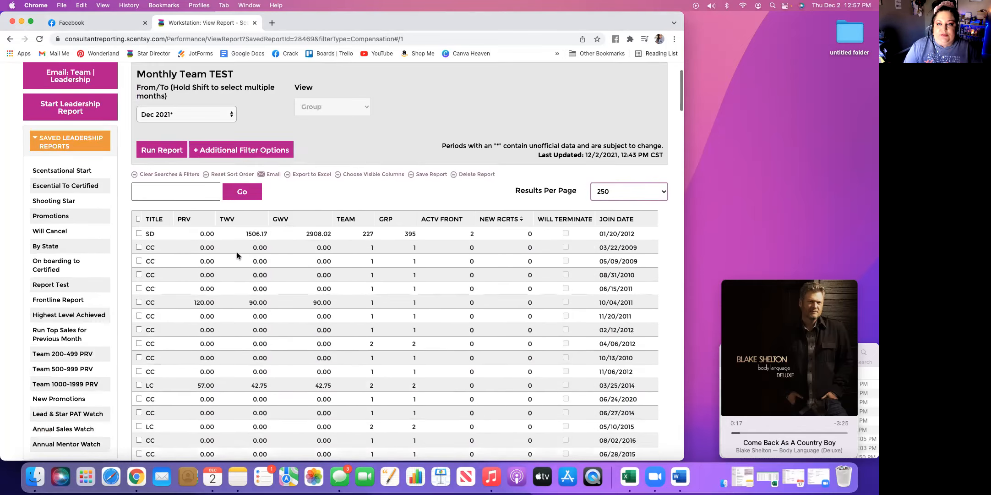
{"action": "scroll", "coordinate": [237, 255], "scroll_direction": "up", "scroll_amount": 3}
{"action": "scroll", "coordinate": [236, 255], "scroll_direction": "down", "scroll_amount": 5}
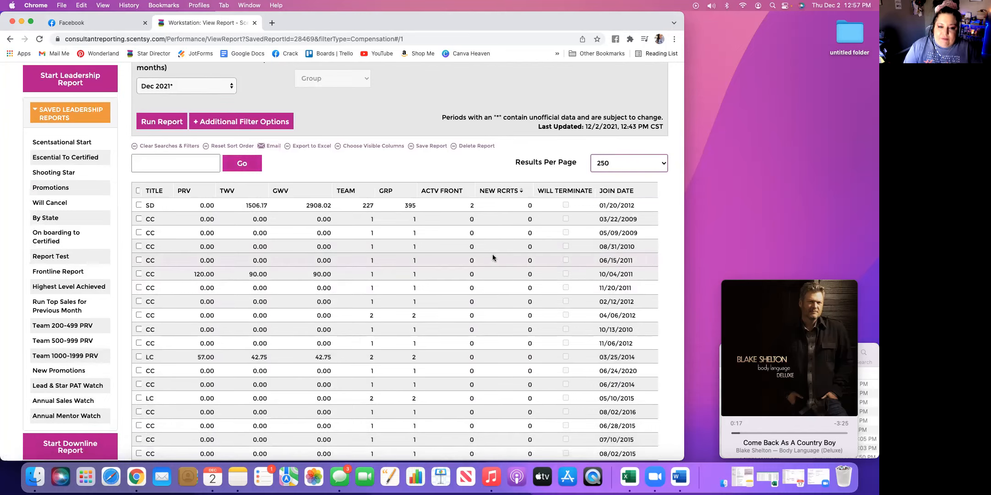
{"action": "scroll", "coordinate": [564, 214], "scroll_direction": "up", "scroll_amount": 5}
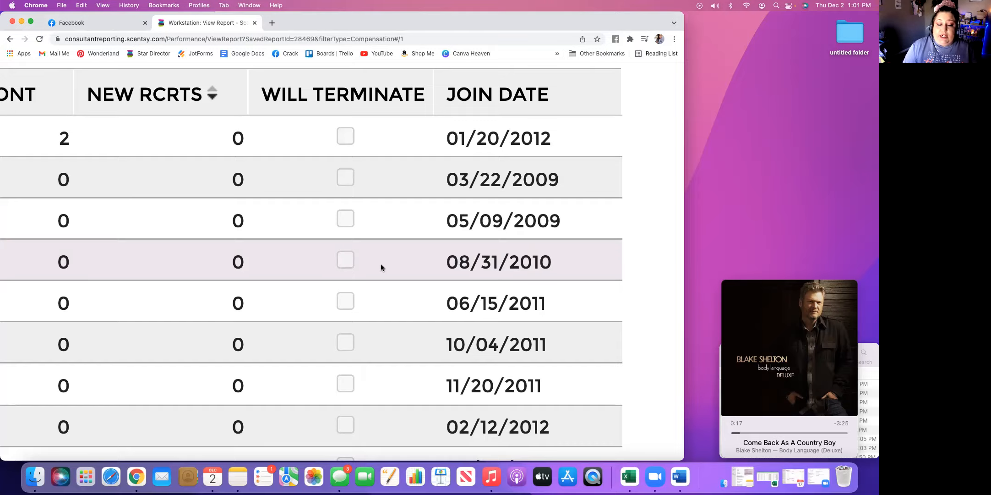
Examine the enlarged report for a consultant flagged Will Terminate, comparing the join date, title and PRV in that row
{"action": "scroll", "coordinate": [381, 267], "scroll_direction": "down", "scroll_amount": 15}
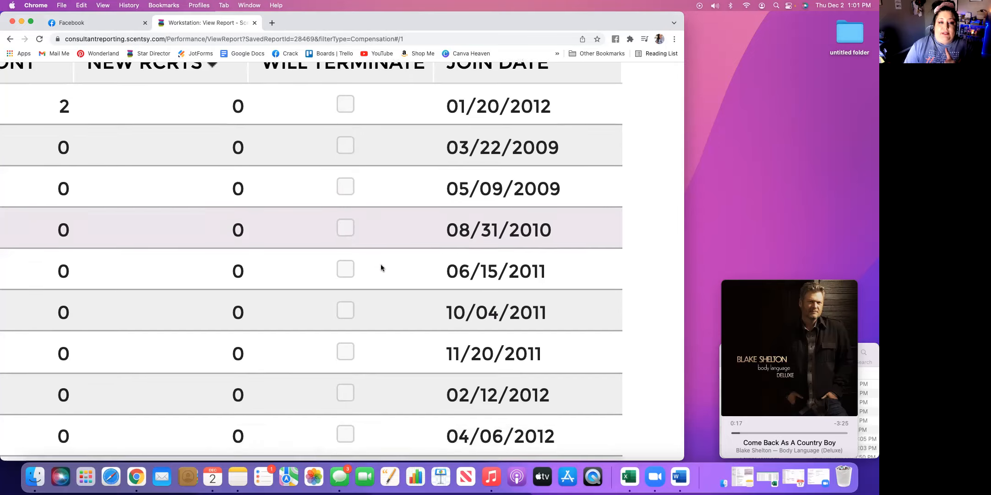
{"action": "scroll", "coordinate": [381, 268], "scroll_direction": "down", "scroll_amount": 20}
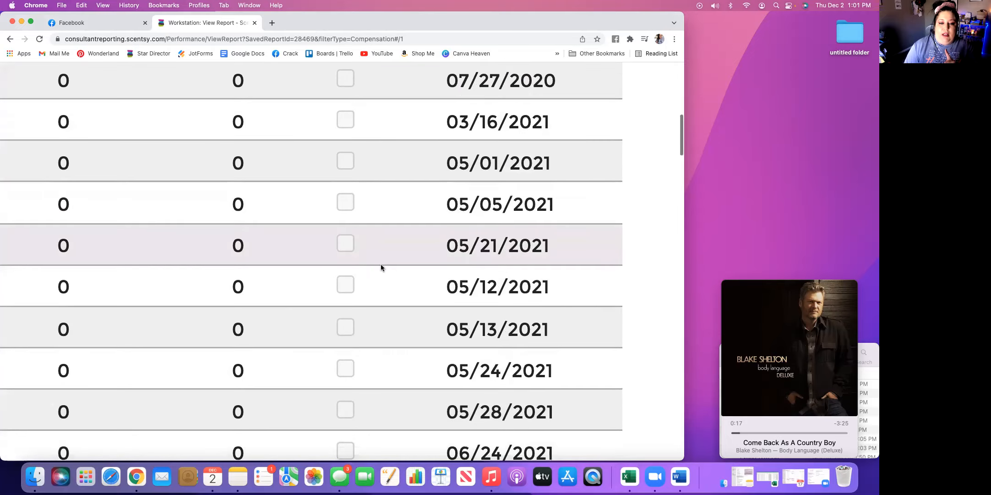
{"action": "scroll", "coordinate": [381, 268], "scroll_direction": "down", "scroll_amount": 10}
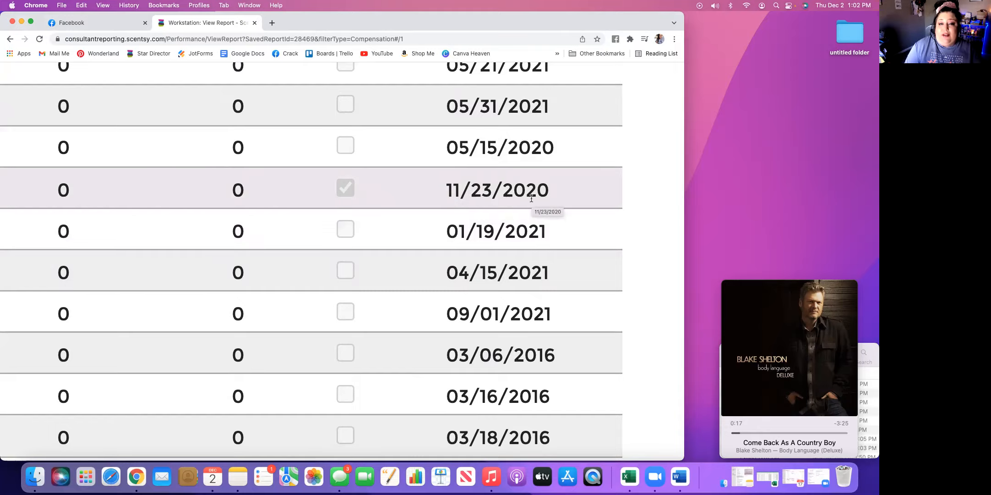
{"action": "scroll", "coordinate": [309, 185], "scroll_direction": "left", "scroll_amount": 15}
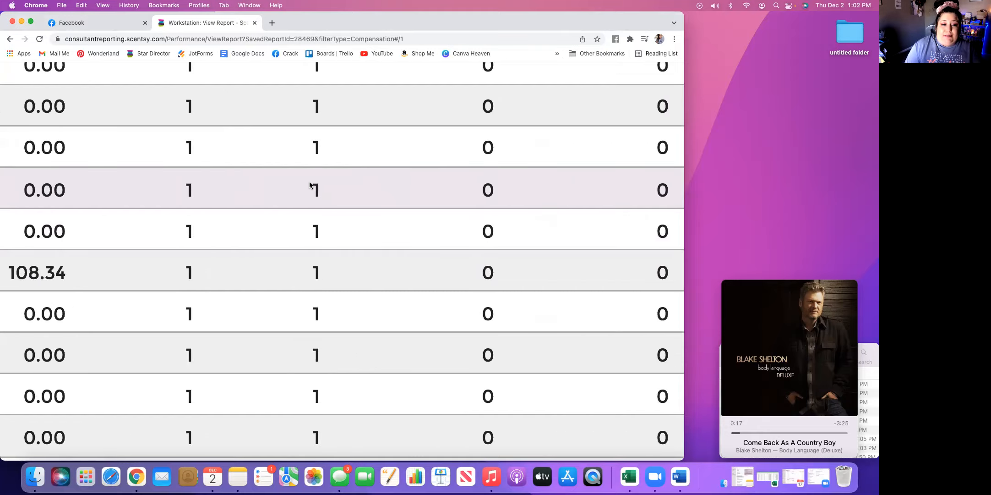
{"action": "scroll", "coordinate": [310, 185], "scroll_direction": "left", "scroll_amount": 10}
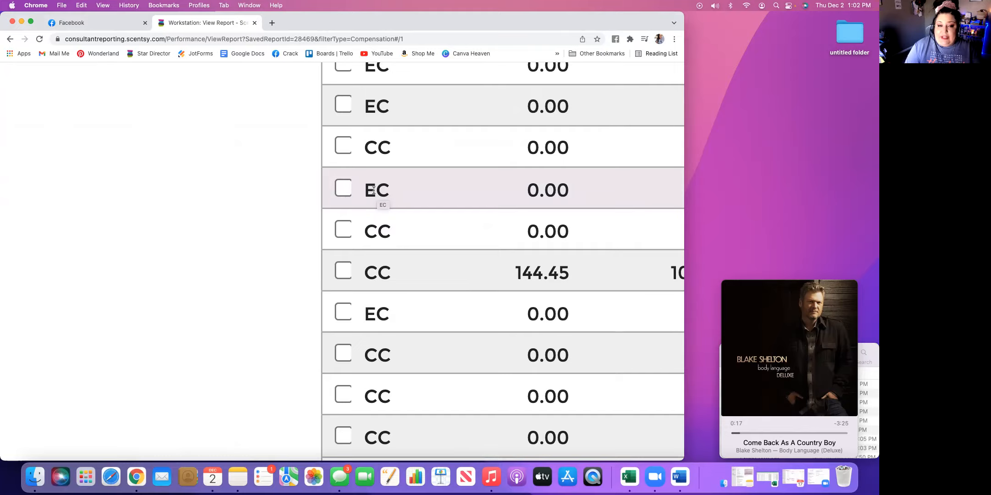
{"action": "scroll", "coordinate": [432, 189], "scroll_direction": "right", "scroll_amount": 10}
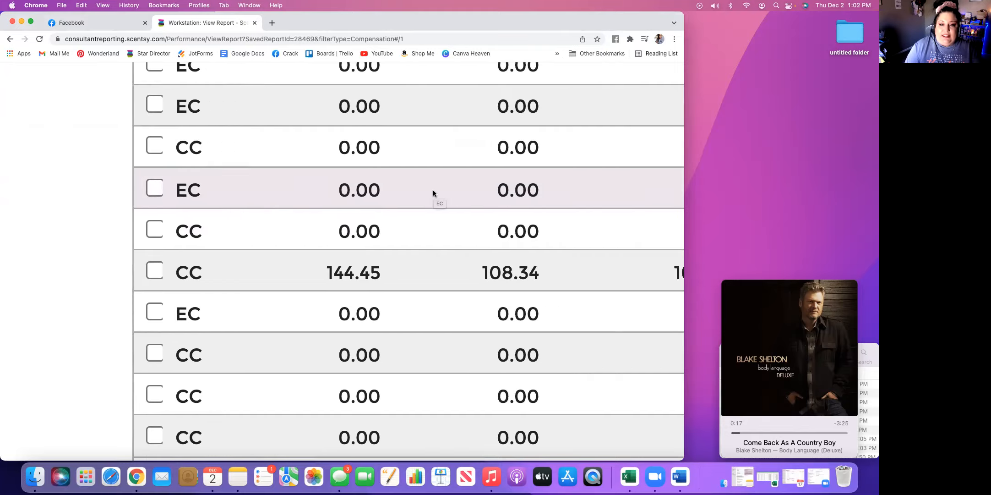
{"action": "scroll", "coordinate": [432, 189], "scroll_direction": "right", "scroll_amount": 15}
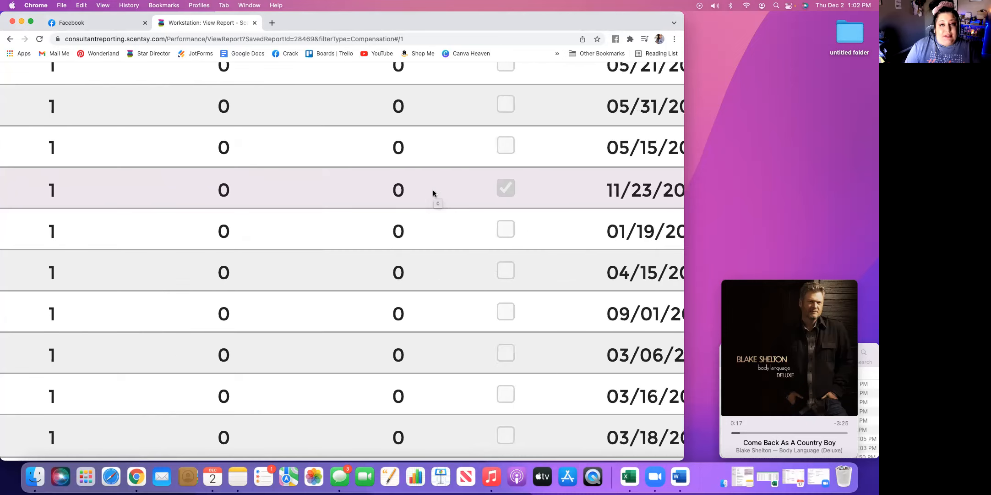
{"action": "scroll", "coordinate": [433, 190], "scroll_direction": "right", "scroll_amount": 5}
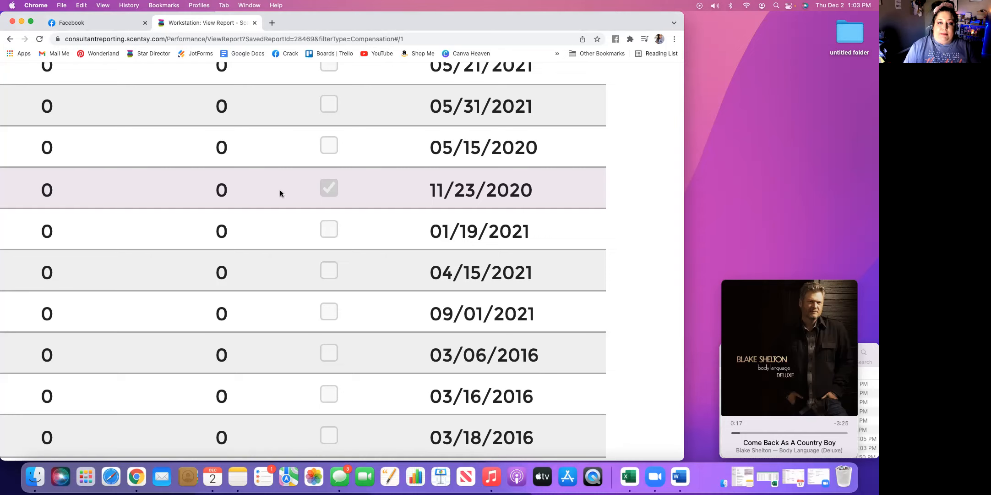
Examine the Will Terminate flags and join dates through the end of the first page of the Monthly Team TEST report at normal size
{"action": "key", "text": "super+0"}
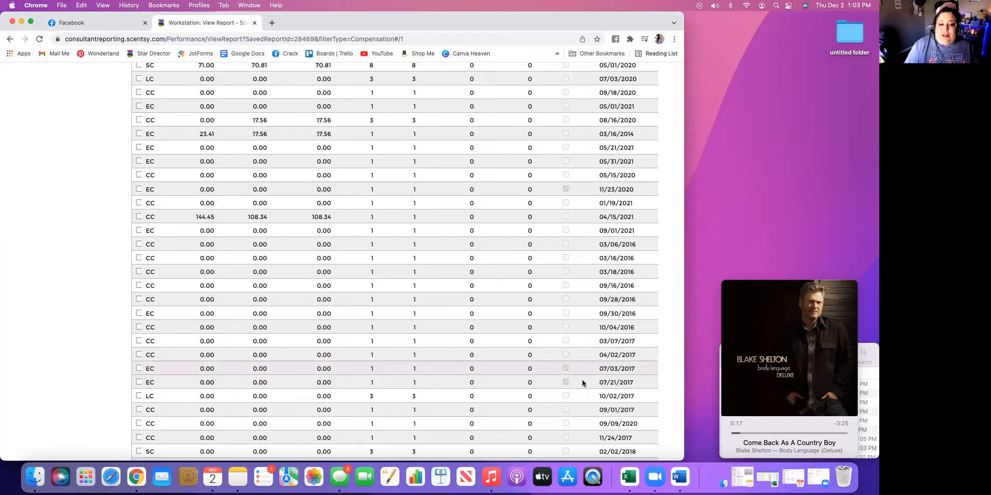
{"action": "scroll", "coordinate": [582, 382], "scroll_direction": "down", "scroll_amount": 4}
{"action": "scroll", "coordinate": [583, 380], "scroll_direction": "down", "scroll_amount": 3}
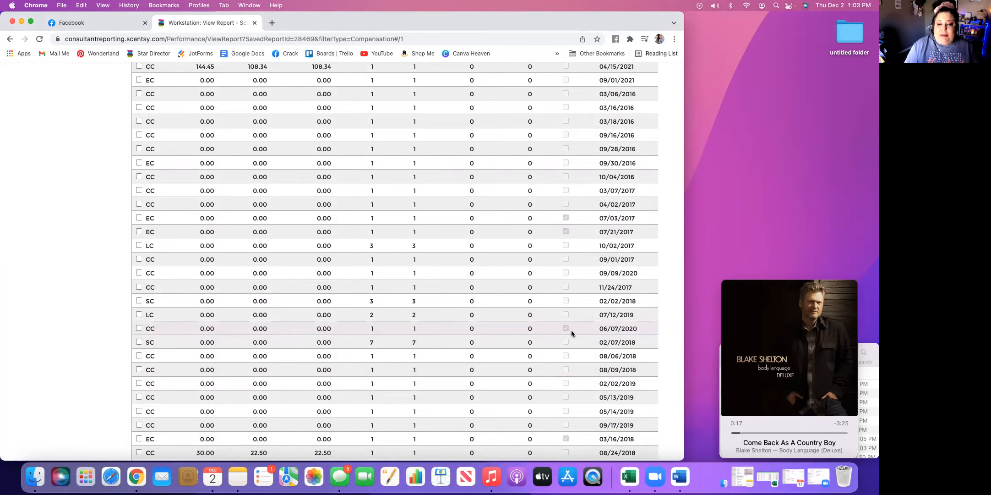
{"action": "scroll", "coordinate": [573, 330], "scroll_direction": "down", "scroll_amount": 6}
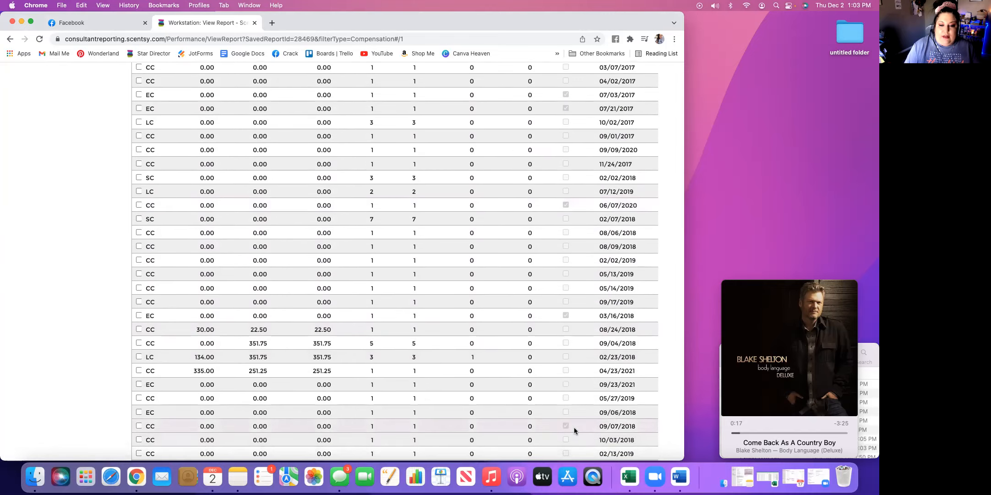
{"action": "scroll", "coordinate": [574, 427], "scroll_direction": "down", "scroll_amount": 10}
{"action": "scroll", "coordinate": [574, 427], "scroll_direction": "down", "scroll_amount": 20}
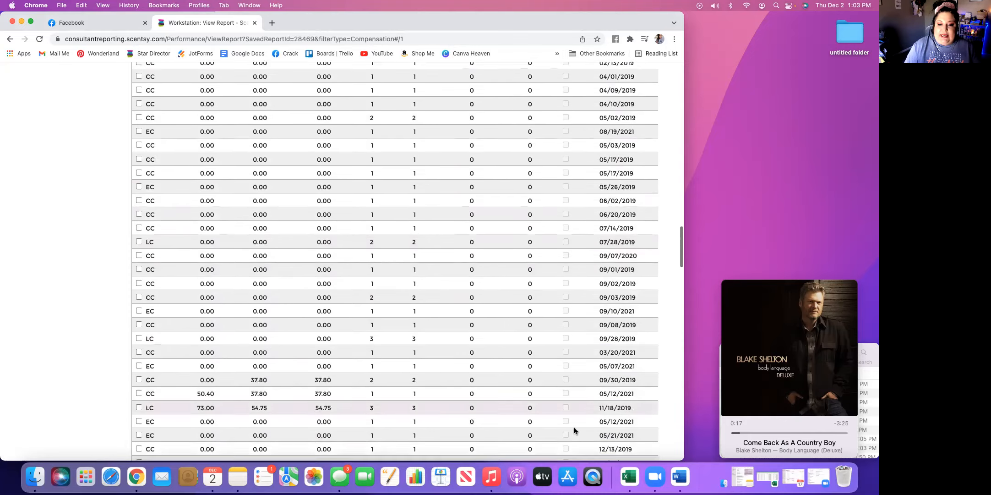
{"action": "scroll", "coordinate": [574, 426], "scroll_direction": "down", "scroll_amount": 18}
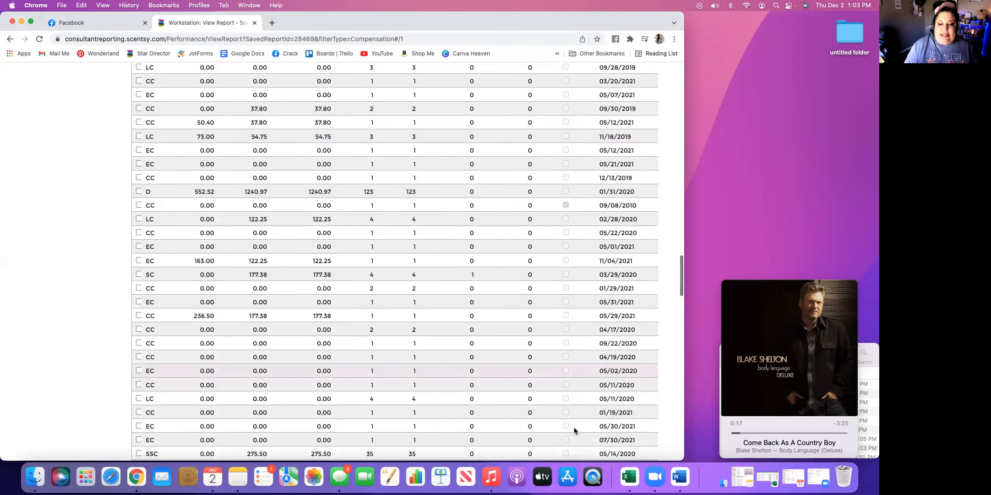
{"action": "scroll", "coordinate": [574, 427], "scroll_direction": "down", "scroll_amount": 12}
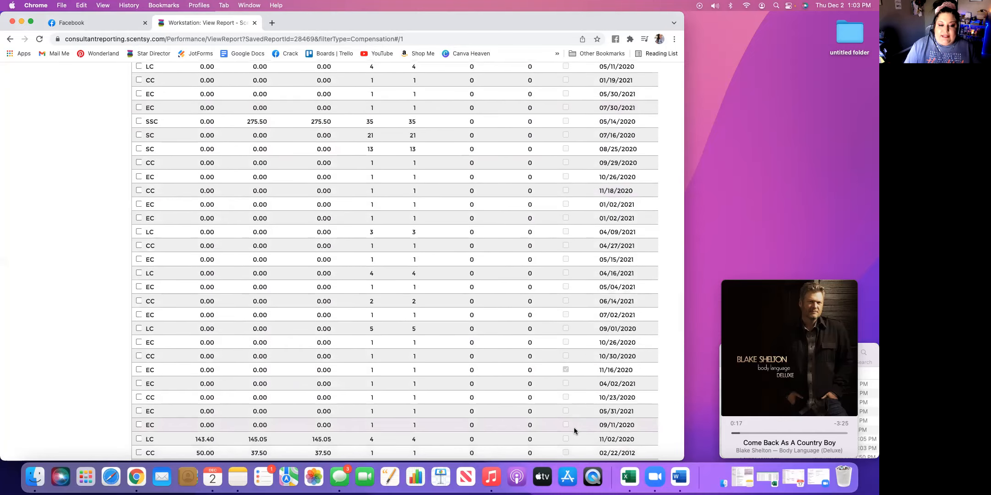
{"action": "scroll", "coordinate": [574, 427], "scroll_direction": "down", "scroll_amount": 20}
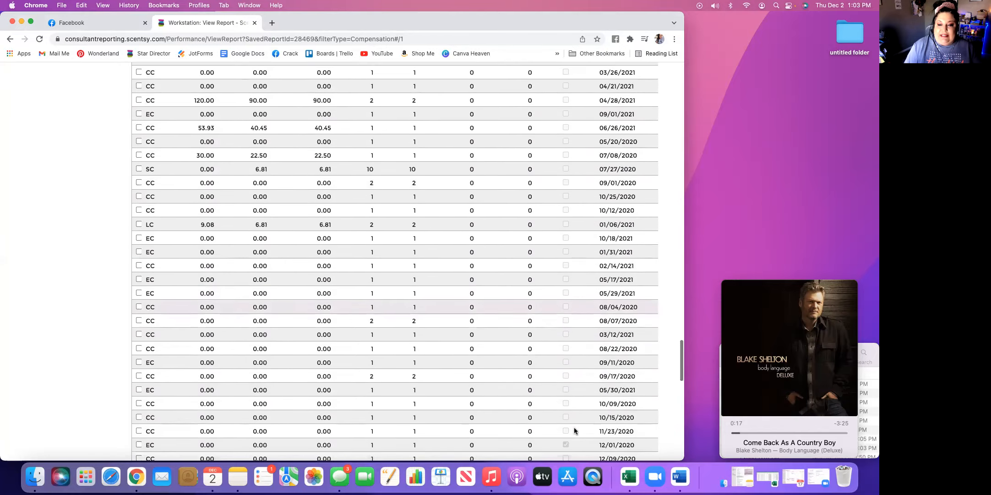
{"action": "scroll", "coordinate": [574, 427], "scroll_direction": "down", "scroll_amount": 11}
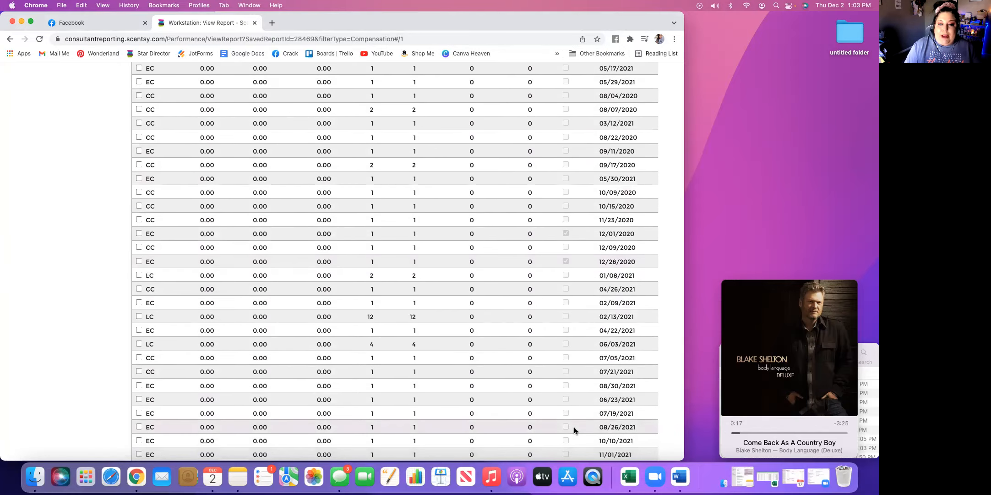
{"action": "scroll", "coordinate": [573, 427], "scroll_direction": "down", "scroll_amount": 15}
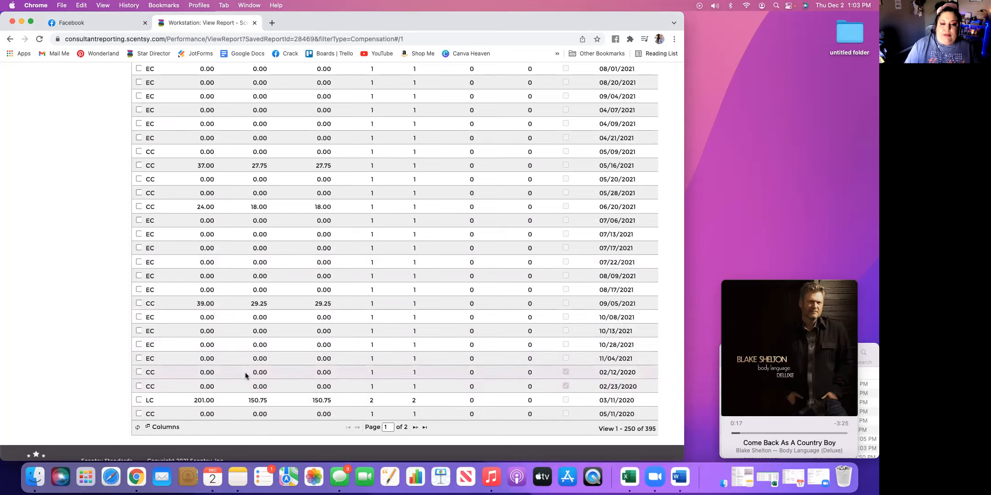
Sort the report by PRV from highest to lowest and examine which consultants have submitted sales
{"action": "scroll", "coordinate": [462, 370], "scroll_direction": "up", "scroll_amount": 15}
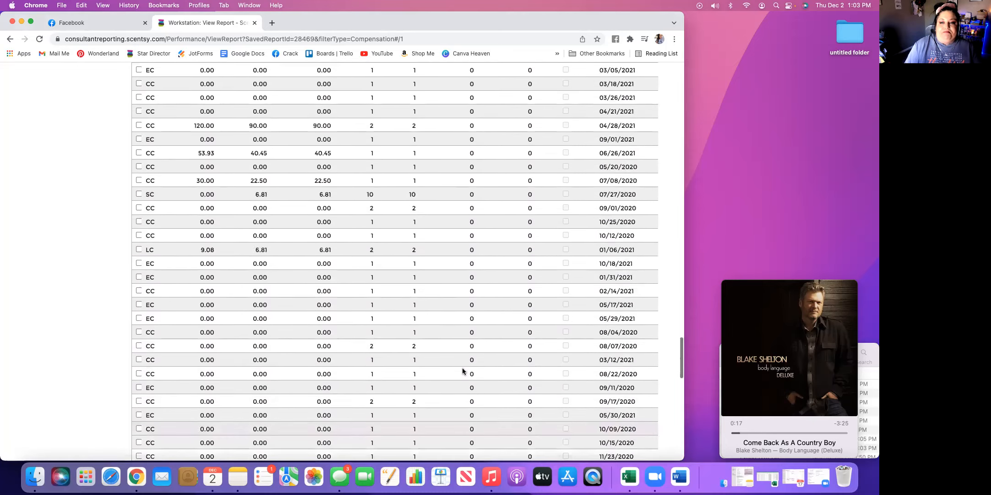
{"action": "scroll", "coordinate": [462, 367], "scroll_direction": "up", "scroll_amount": 20}
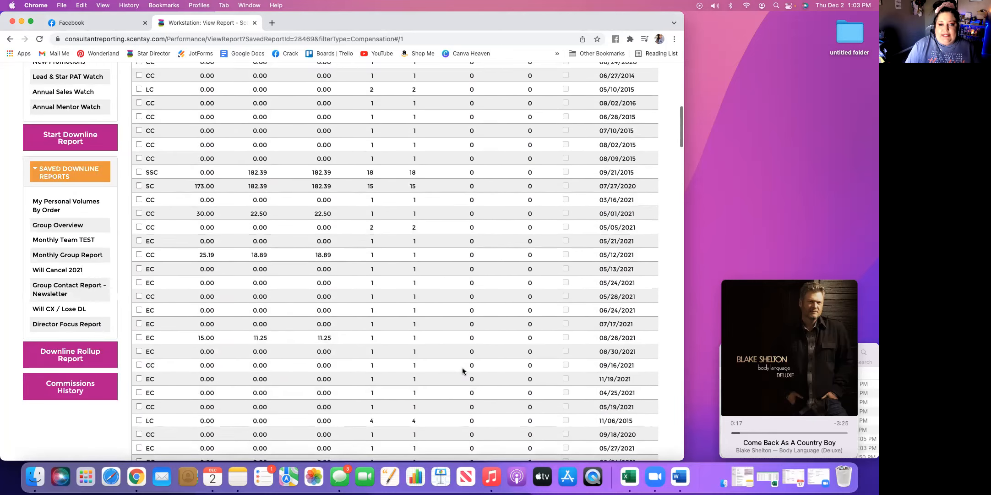
{"action": "scroll", "coordinate": [462, 366], "scroll_direction": "up", "scroll_amount": 2}
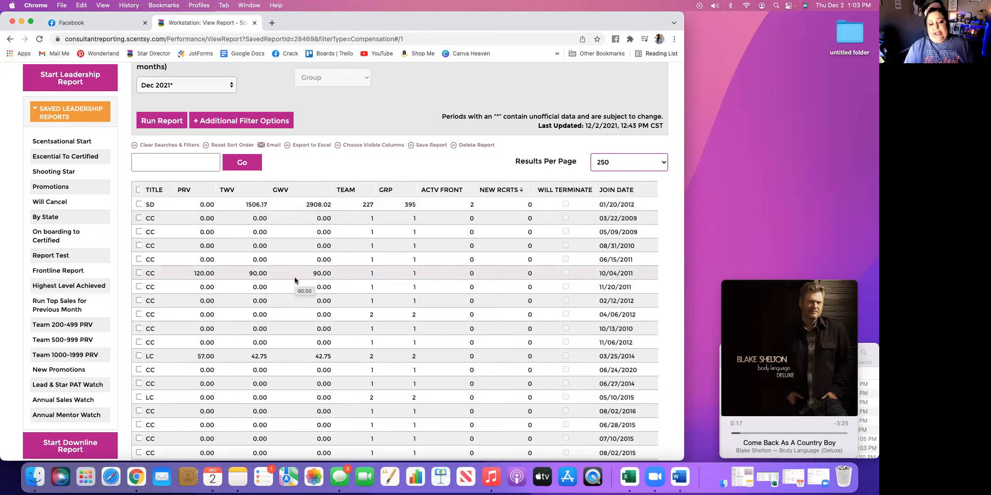
{"action": "scroll", "coordinate": [295, 280], "scroll_direction": "down", "scroll_amount": 5}
{"action": "scroll", "coordinate": [295, 281], "scroll_direction": "down", "scroll_amount": 6}
{"action": "scroll", "coordinate": [295, 280], "scroll_direction": "up", "scroll_amount": 15}
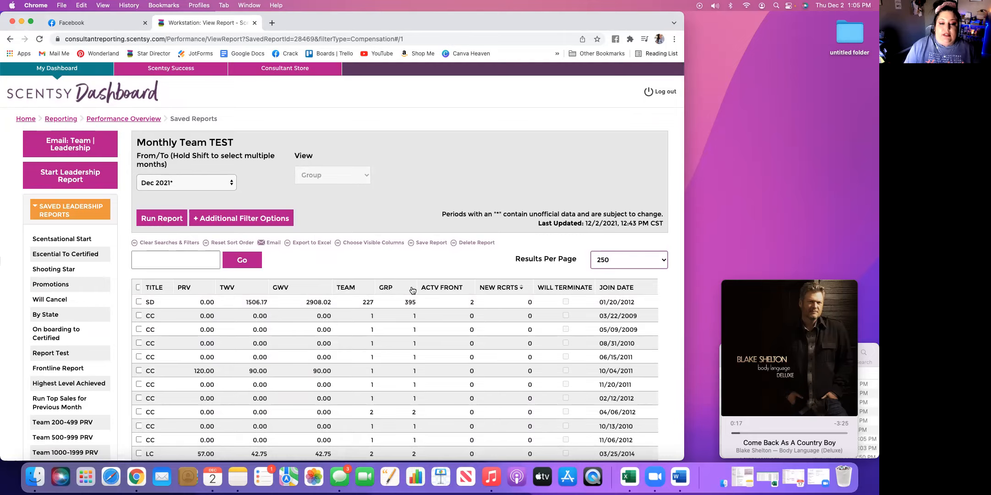
{"action": "left_click", "coordinate": [185, 287]}
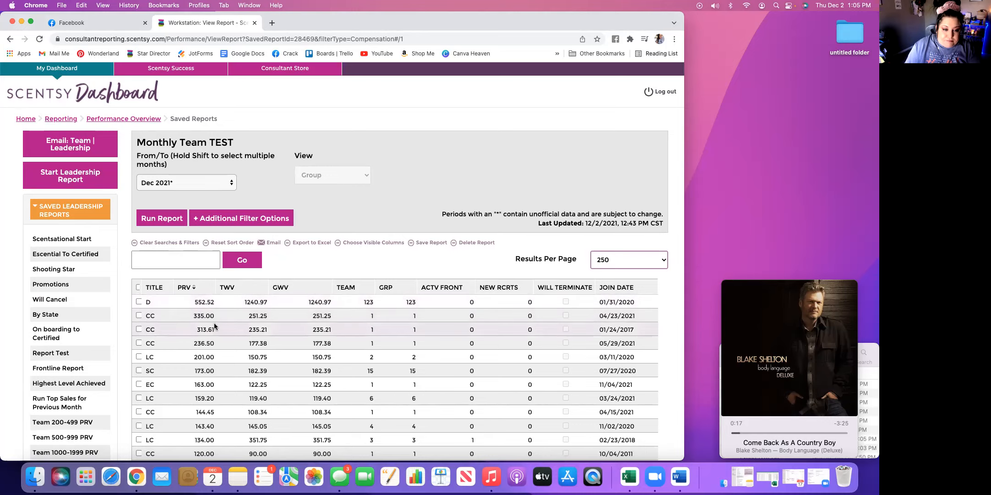
{"action": "scroll", "coordinate": [210, 393], "scroll_direction": "down", "scroll_amount": 5}
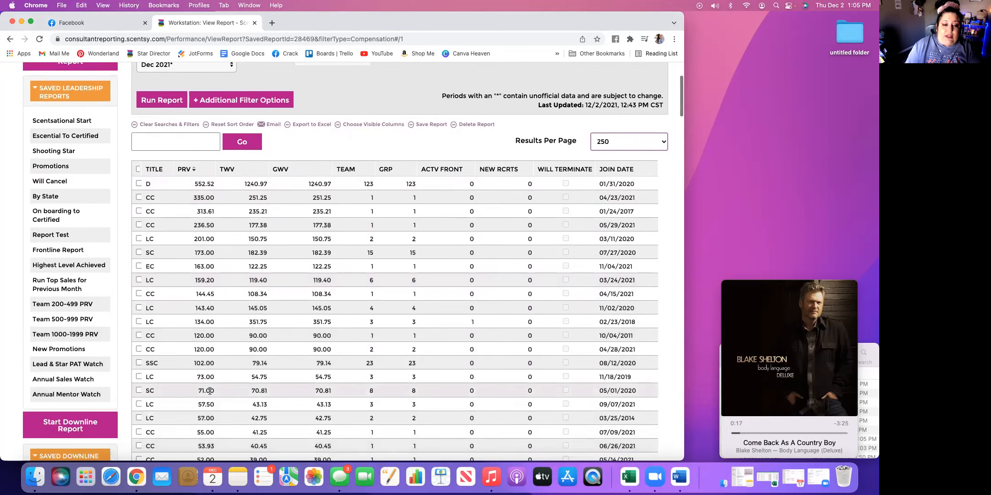
{"action": "scroll", "coordinate": [209, 390], "scroll_direction": "down", "scroll_amount": 5}
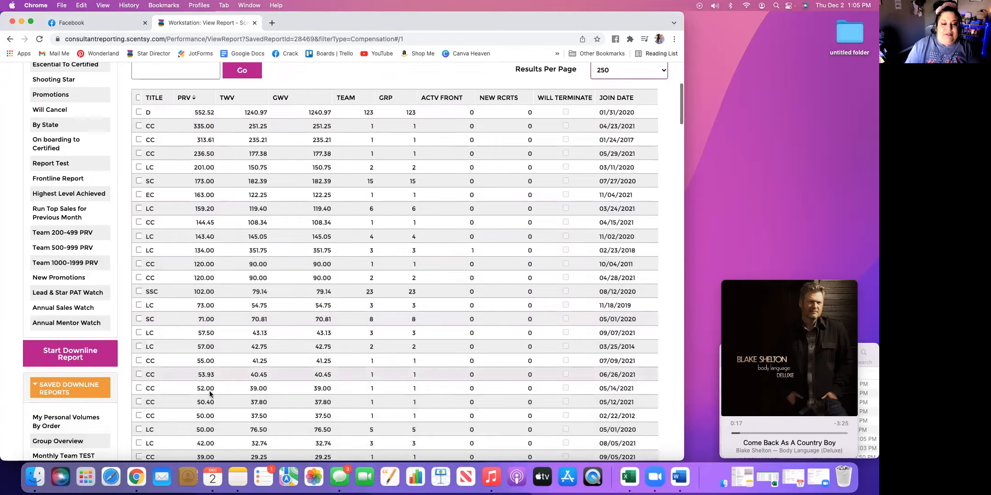
{"action": "scroll", "coordinate": [210, 391], "scroll_direction": "down", "scroll_amount": 4}
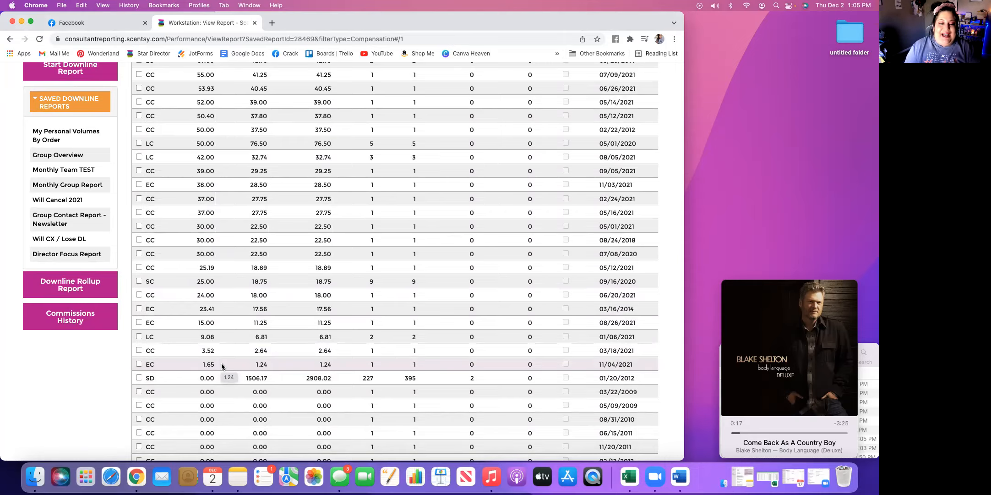
{"action": "scroll", "coordinate": [222, 362], "scroll_direction": "up", "scroll_amount": 10}
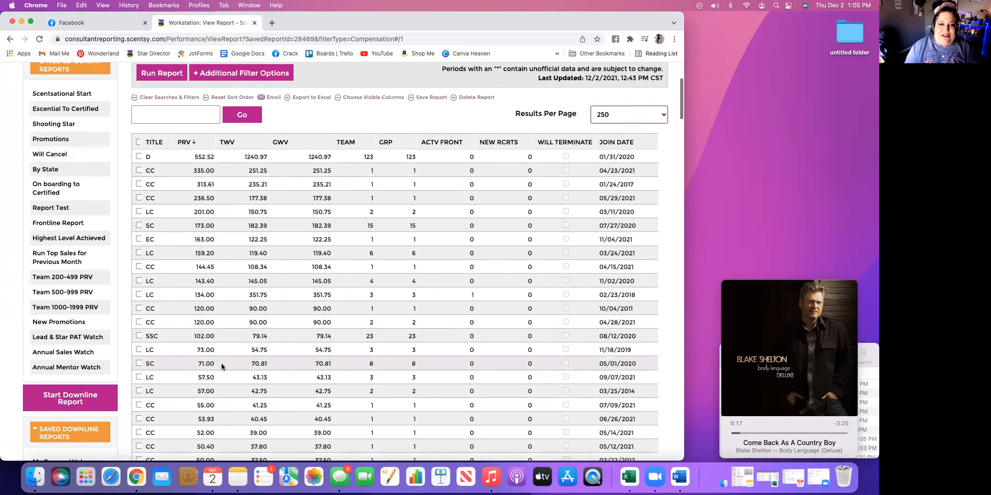
{"action": "scroll", "coordinate": [222, 362], "scroll_direction": "up", "scroll_amount": 3}
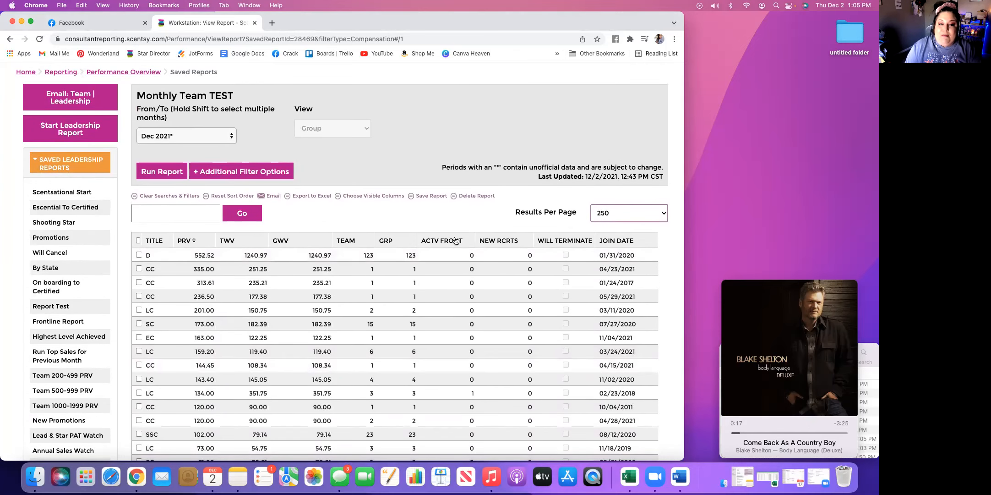
Sort the report by new recruits in both directions, and finally by active frontline from highest to lowest
{"action": "left_click", "coordinate": [510, 244]}
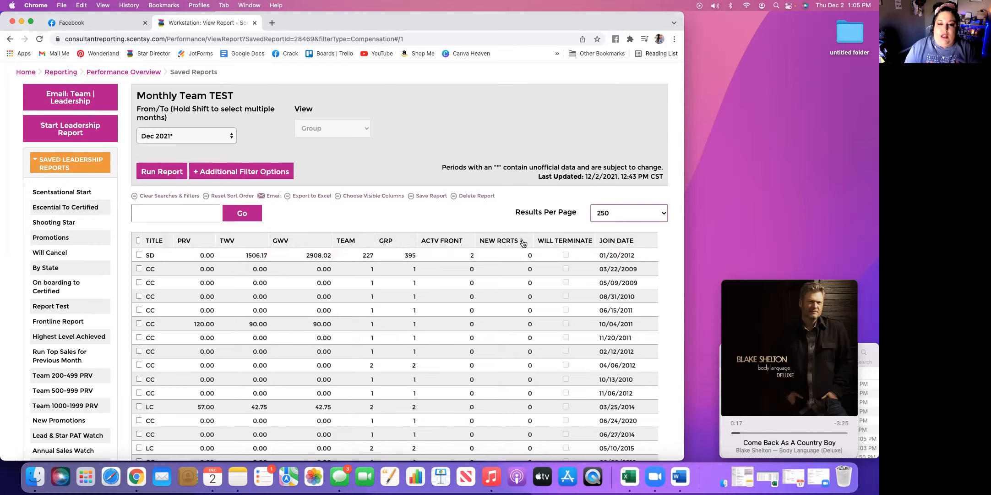
{"action": "left_click", "coordinate": [522, 241]}
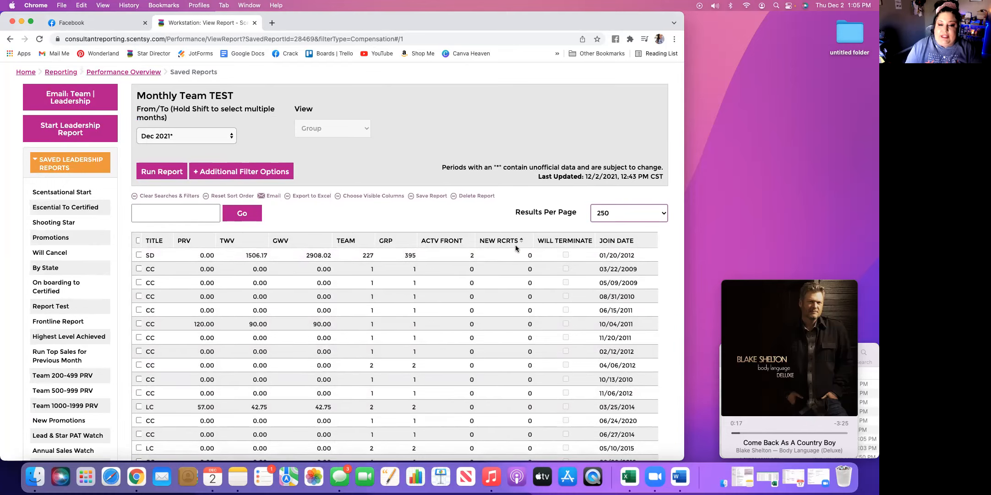
{"action": "left_click", "coordinate": [449, 242]}
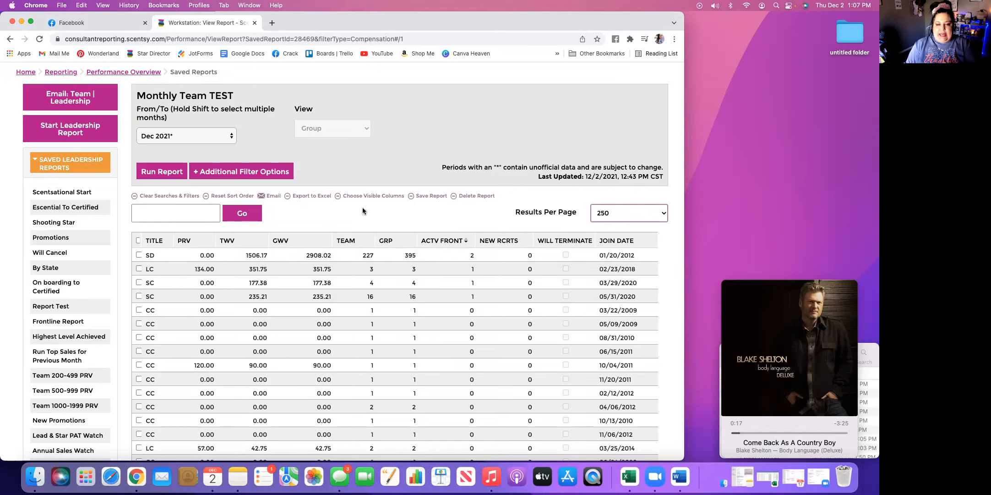
Export the report to Excel and open the downloaded Export 25.xlsx in Microsoft Excel
{"action": "left_click", "coordinate": [307, 196]}
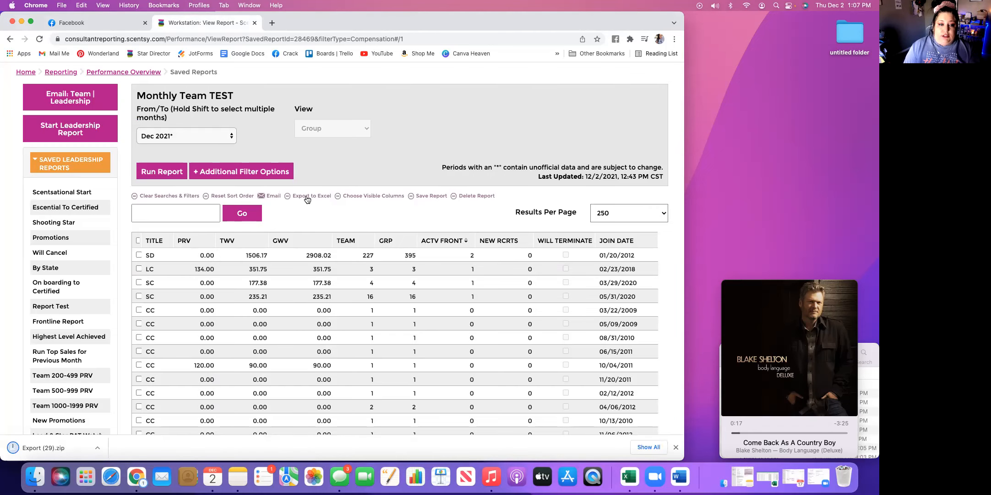
{"action": "left_click", "coordinate": [77, 443]}
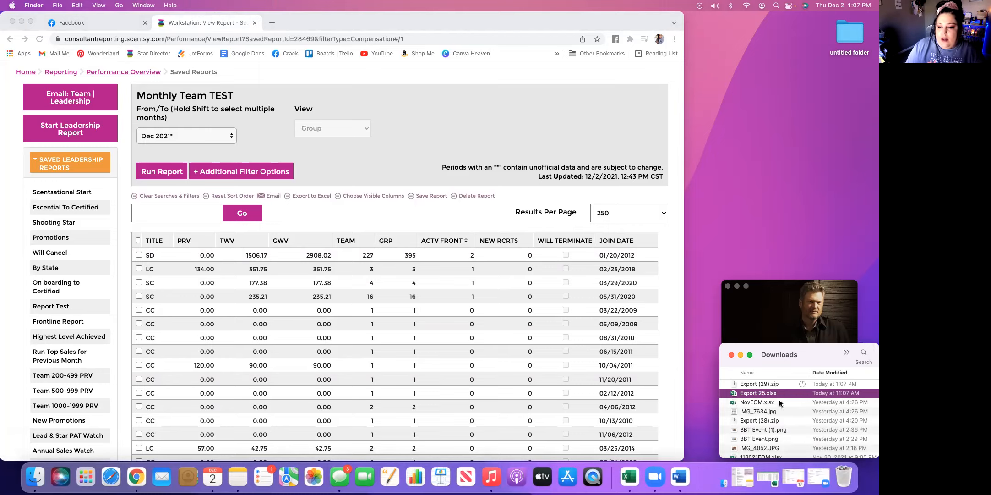
{"action": "right_click", "coordinate": [759, 394]}
{"action": "mouse_move", "coordinate": [778, 303]}
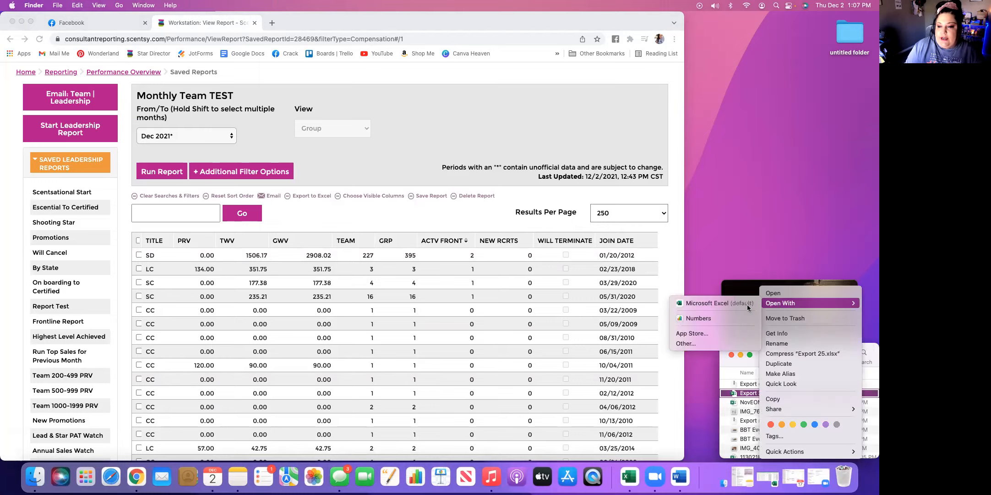
{"action": "left_click", "coordinate": [740, 305]}
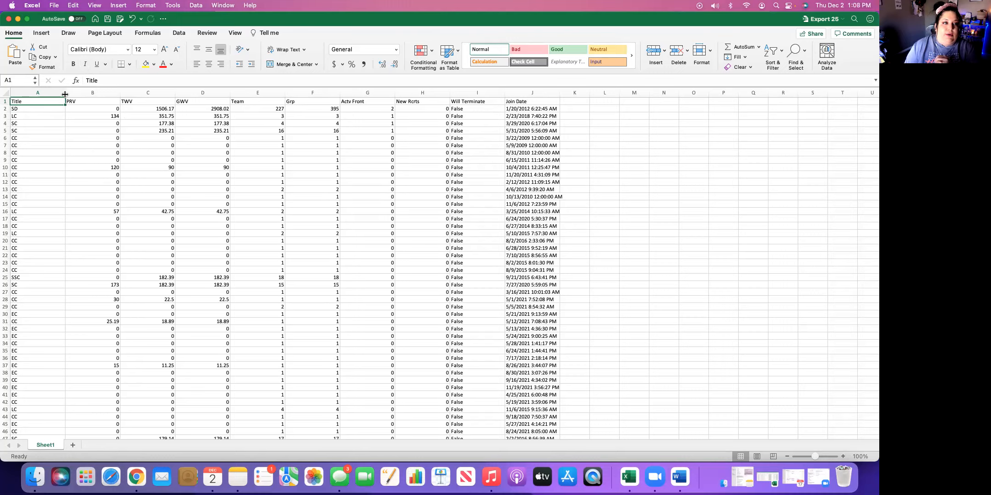
Narrow the Title through Will Terminate columns and widen the Join Date column
{"action": "left_click_drag", "start_coordinate": [63, 93], "coordinate": [93, 93]}
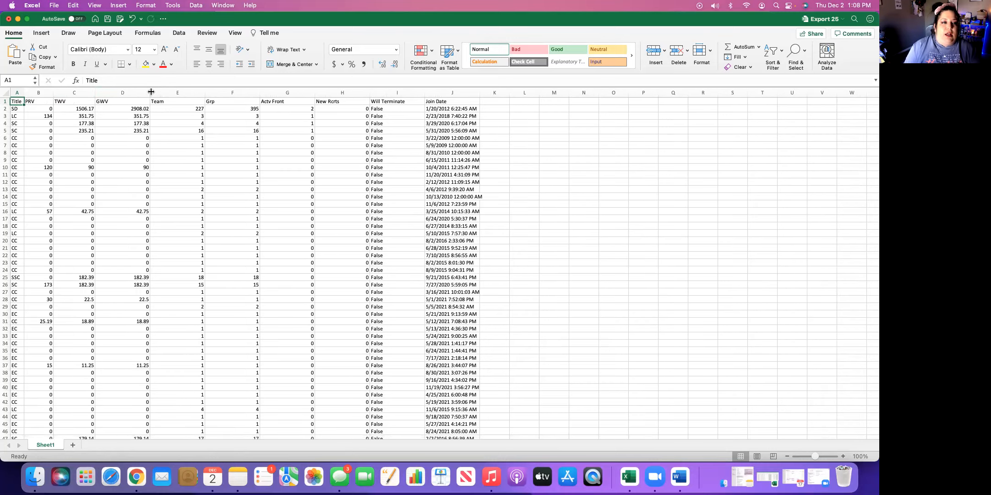
{"action": "left_click_drag", "start_coordinate": [149, 92], "coordinate": [326, 92]}
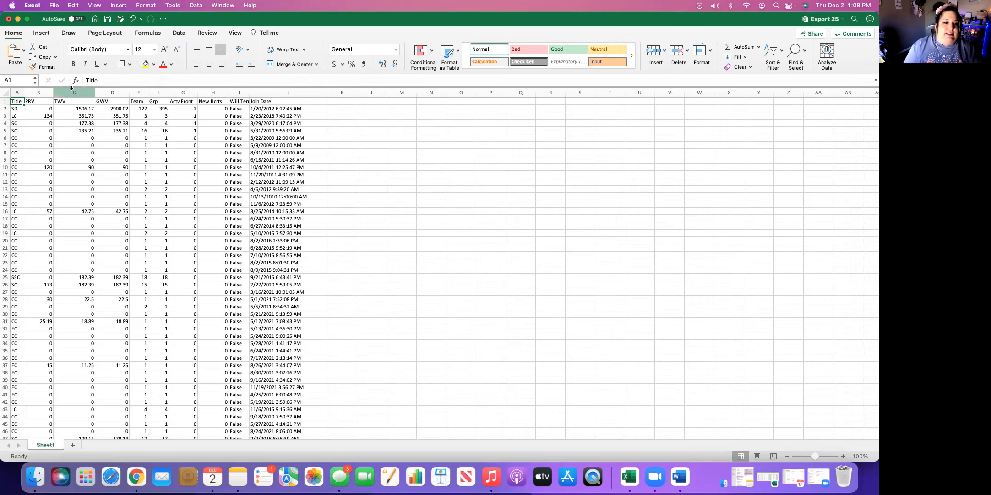
Apply the dollar Accounting number format to the PRV, TWV and GWV columns
{"action": "left_click", "coordinate": [42, 93]}
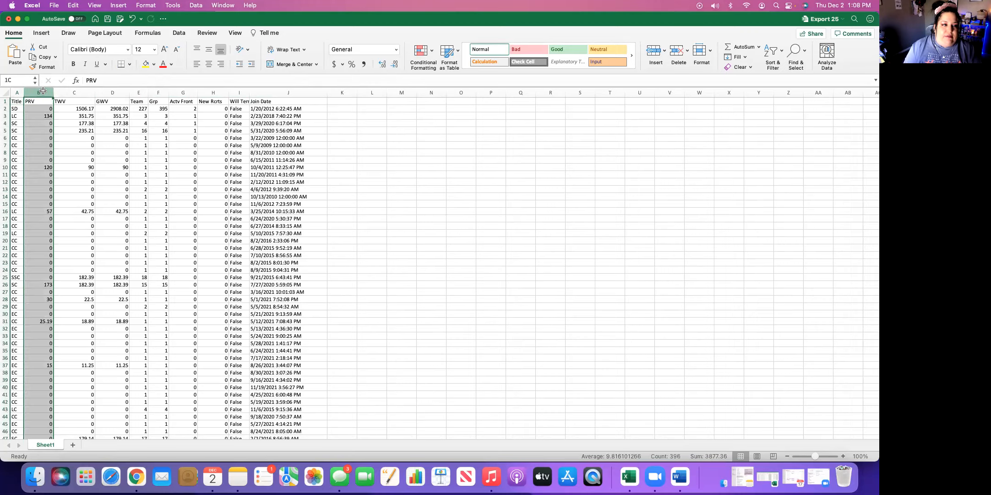
{"action": "left_click", "coordinate": [333, 65]}
{"action": "left_click", "coordinate": [74, 93]}
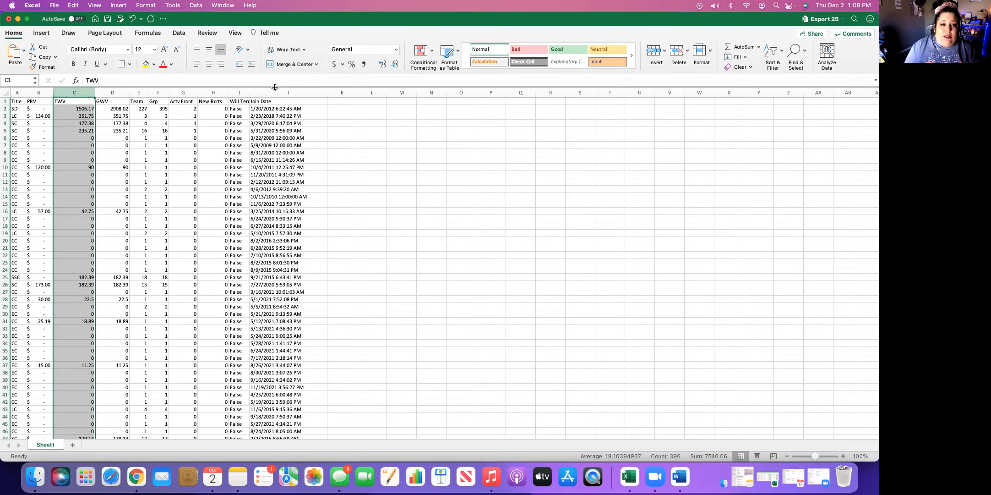
{"action": "left_click", "coordinate": [337, 65]}
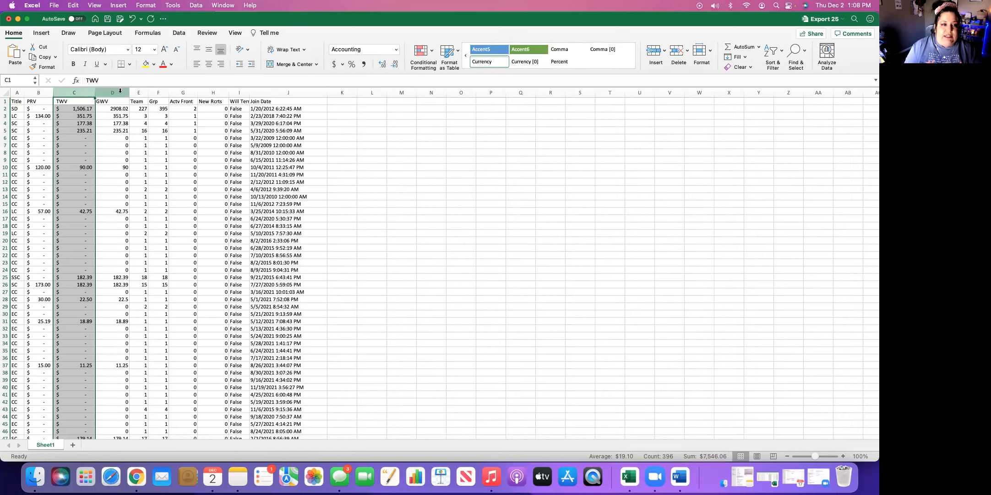
{"action": "left_click", "coordinate": [120, 91]}
{"action": "left_click", "coordinate": [334, 65]}
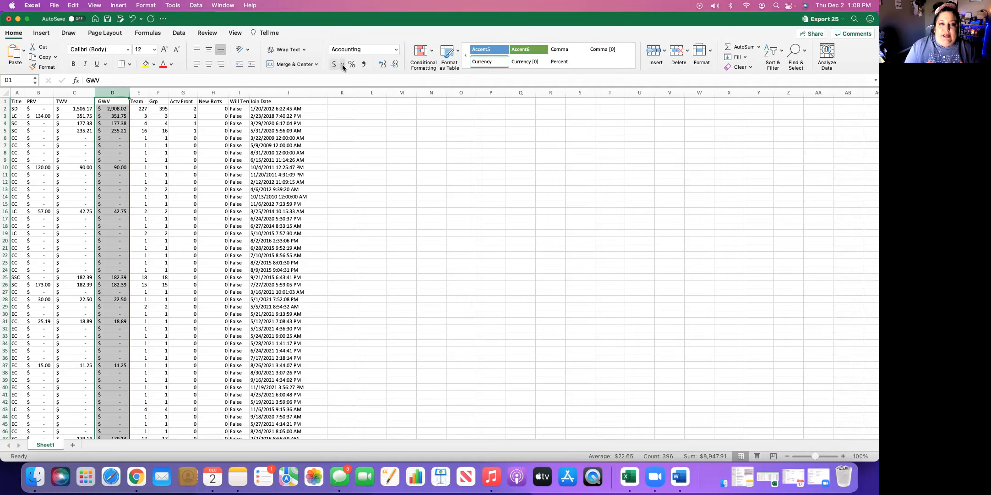
{"action": "left_click", "coordinate": [342, 65]}
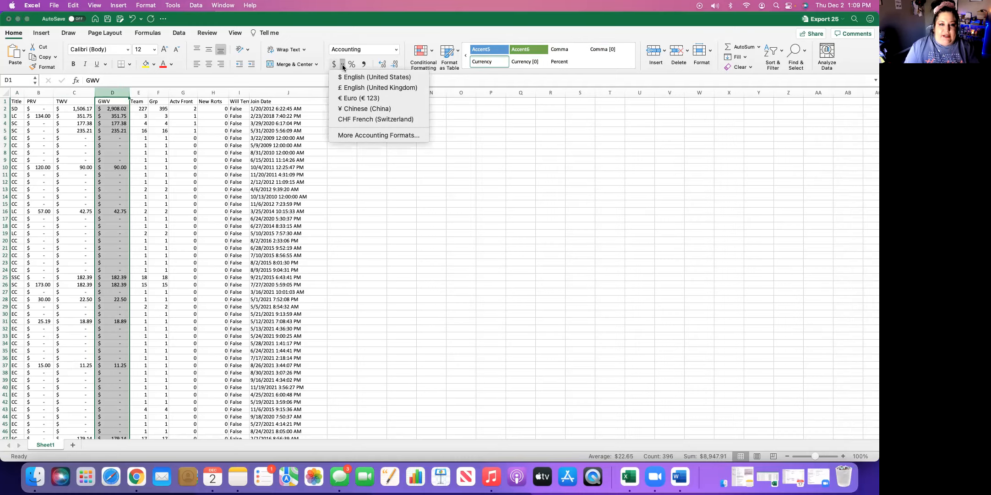
{"action": "left_click", "coordinate": [355, 198]}
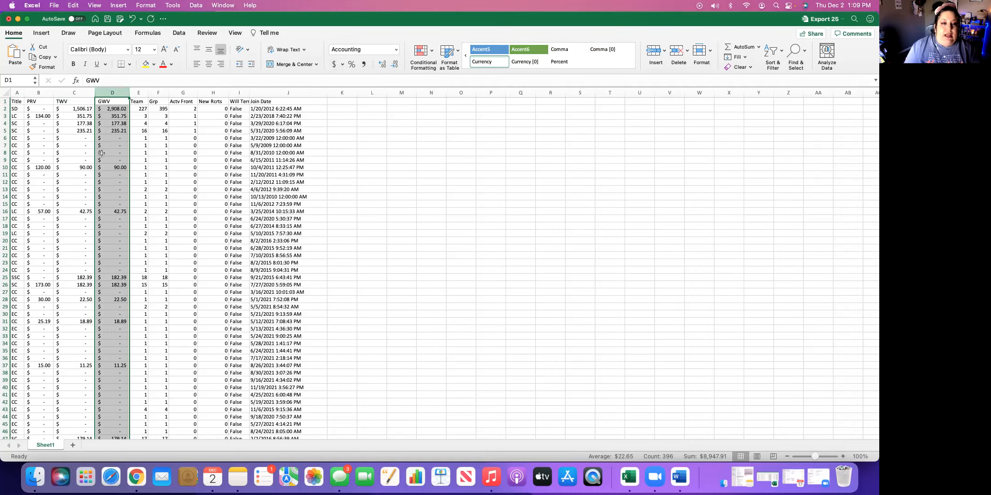
Enlarge the worksheet to 150% and examine the formatted volume columns
{"action": "scroll", "coordinate": [102, 153], "scroll_direction": "up", "scroll_amount": 5}
{"action": "scroll", "coordinate": [191, 167], "scroll_direction": "left", "scroll_amount": 1}
{"action": "scroll", "coordinate": [191, 166], "scroll_direction": "up", "scroll_amount": 2}
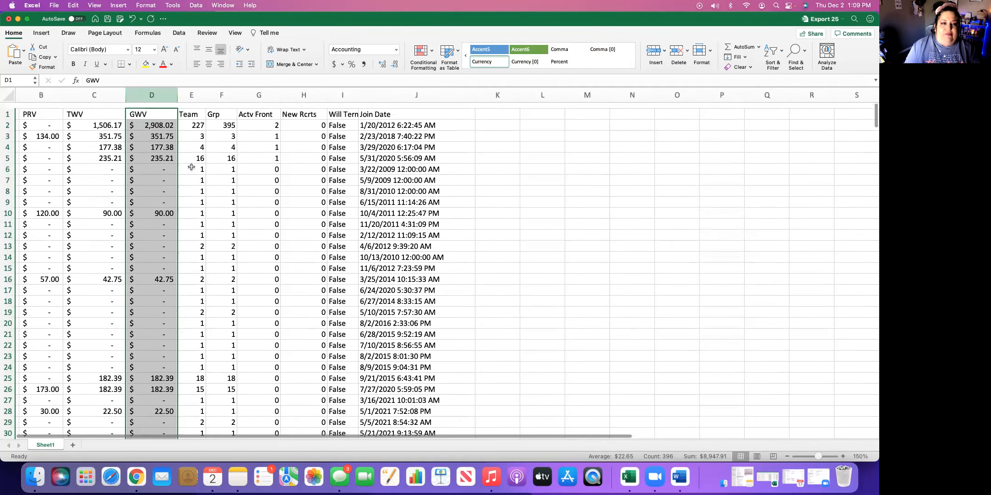
Examine the report's rows from the Title to the Join Date column, including the Will Terminate values further down
{"action": "left_click", "coordinate": [494, 133]}
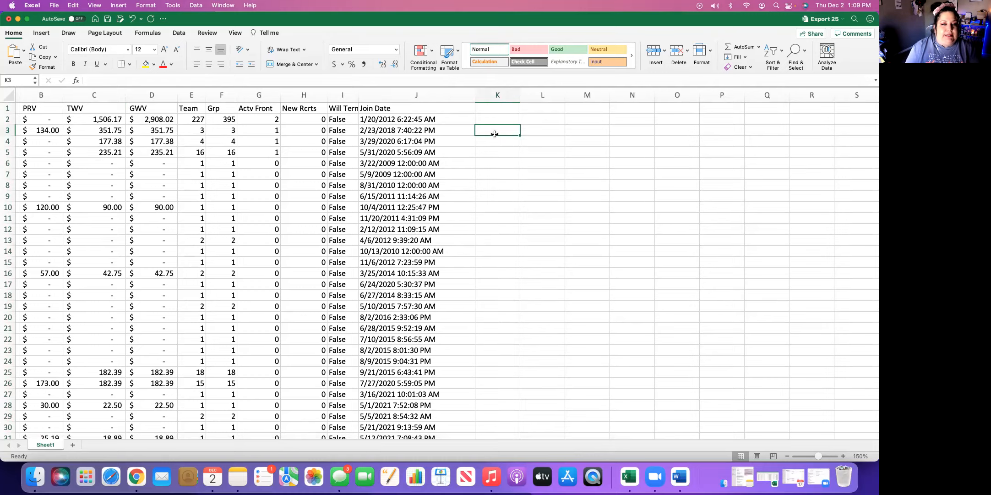
{"action": "scroll", "coordinate": [412, 137], "scroll_direction": "down", "scroll_amount": 2}
{"action": "scroll", "coordinate": [413, 138], "scroll_direction": "left", "scroll_amount": 2}
{"action": "scroll", "coordinate": [354, 145], "scroll_direction": "up", "scroll_amount": 2}
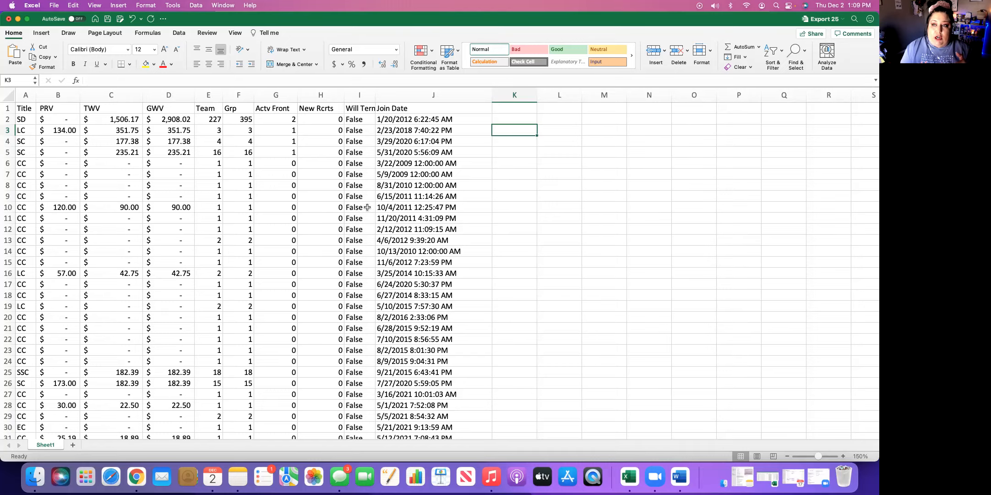
{"action": "scroll", "coordinate": [367, 207], "scroll_direction": "down", "scroll_amount": 14}
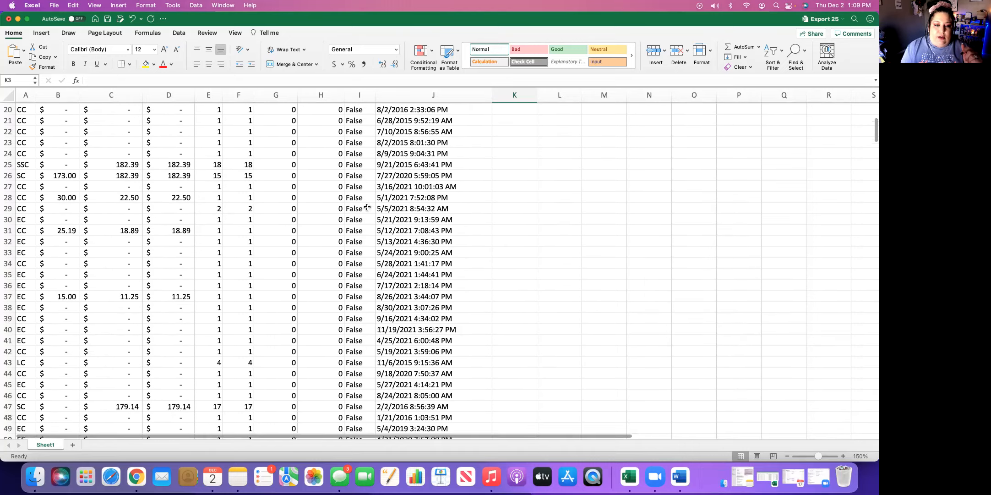
{"action": "scroll", "coordinate": [367, 208], "scroll_direction": "down", "scroll_amount": 3}
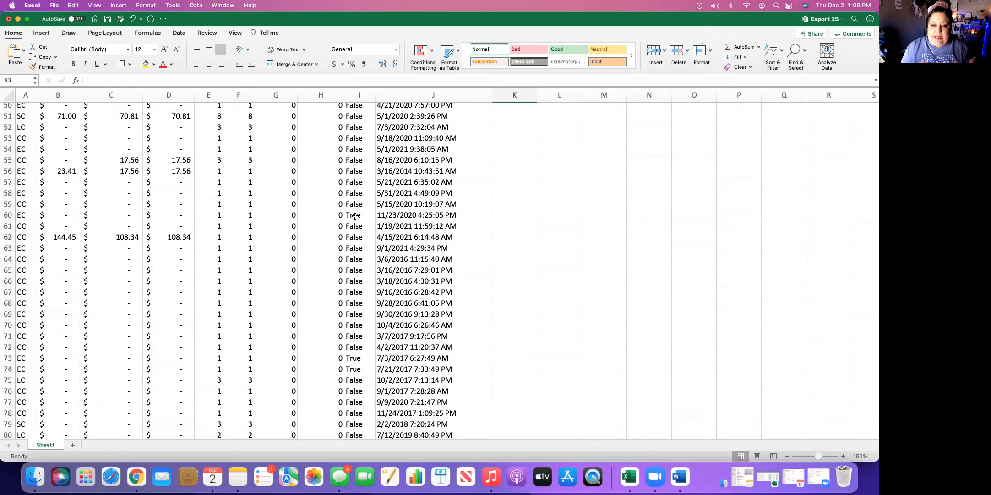
{"action": "scroll", "coordinate": [356, 216], "scroll_direction": "up", "scroll_amount": 16}
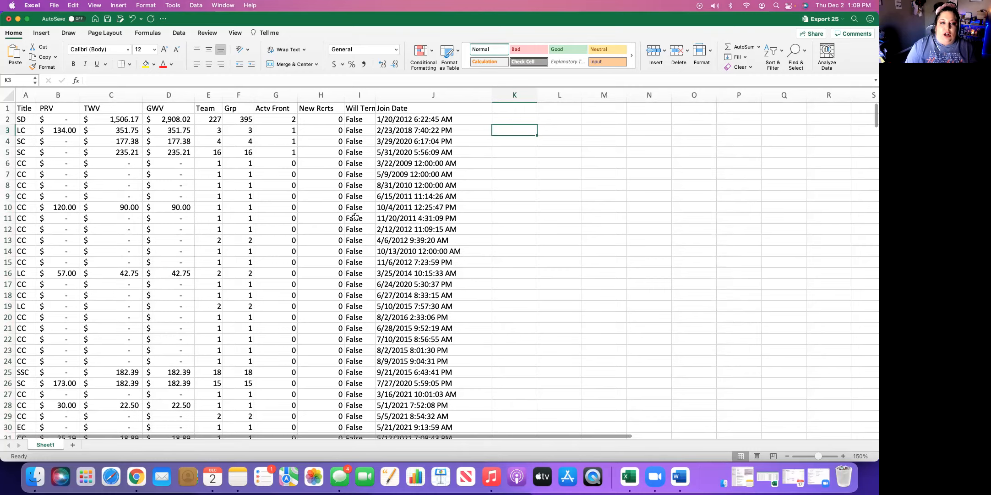
Fill the entire header row 1 with light green
{"action": "left_click", "coordinate": [7, 108]}
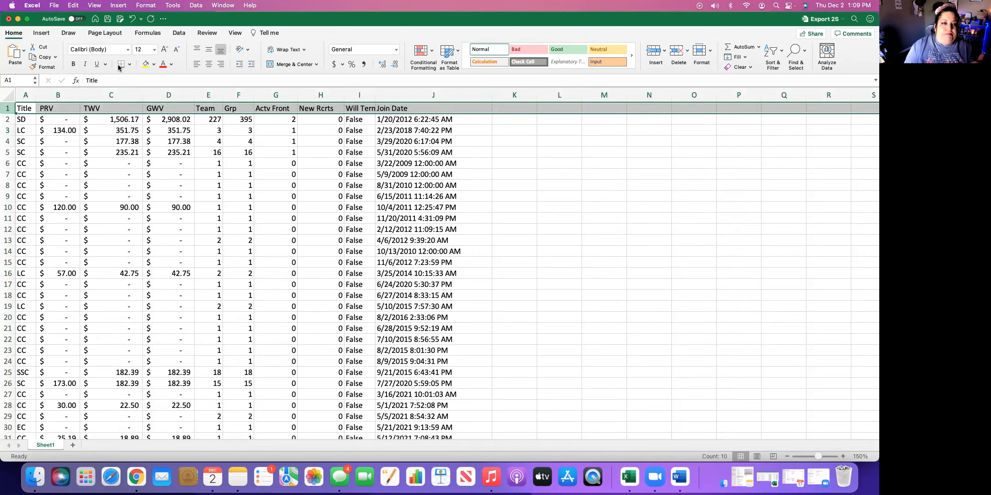
{"action": "left_click", "coordinate": [153, 64]}
{"action": "left_click", "coordinate": [223, 130]}
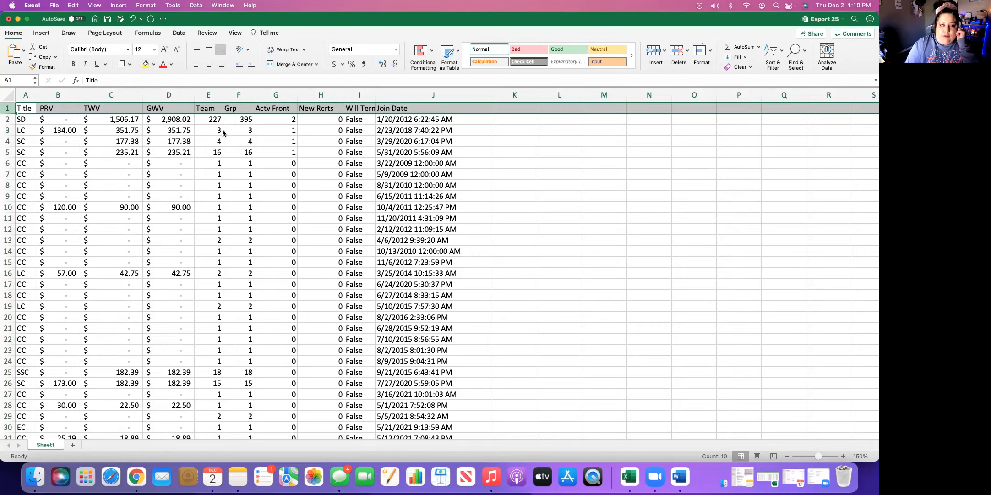
{"action": "left_click", "coordinate": [208, 151]}
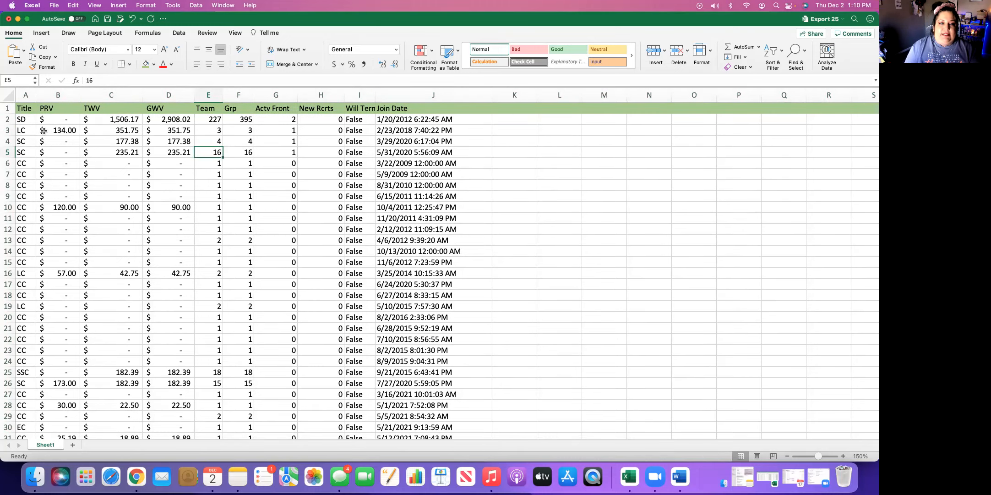
Highlight rows 3, 10, 16, 26 and 28, which have personal volume, with a yellow fill
{"action": "left_click", "coordinate": [7, 131]}
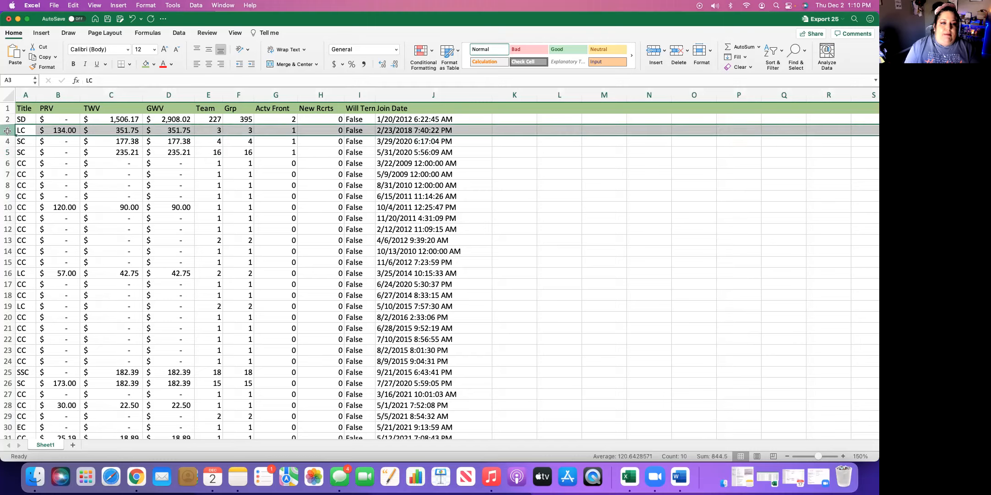
{"action": "left_click", "coordinate": [153, 65]}
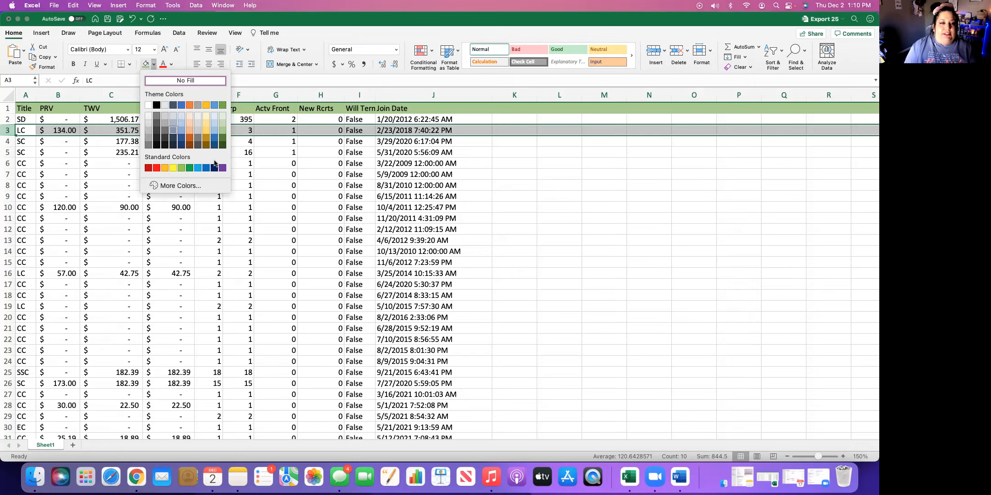
{"action": "left_click", "coordinate": [173, 169]}
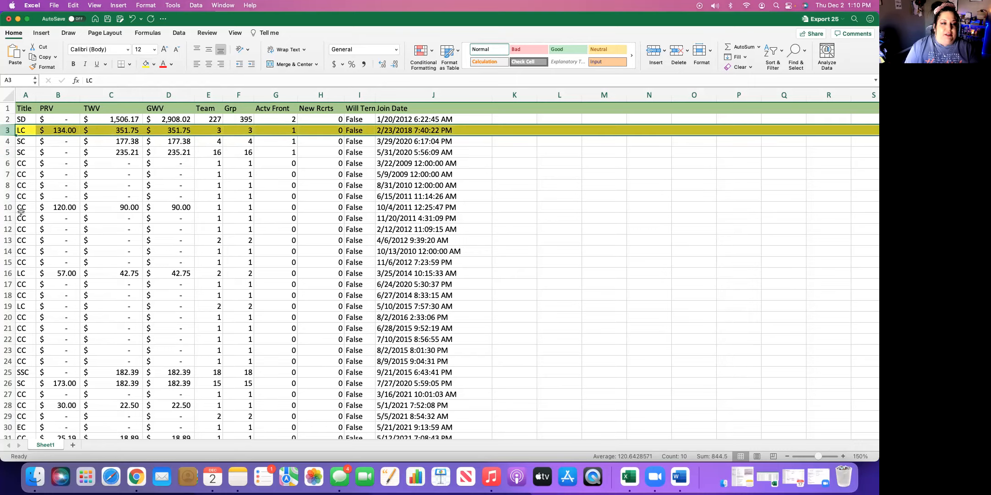
{"action": "left_click", "coordinate": [7, 207]}
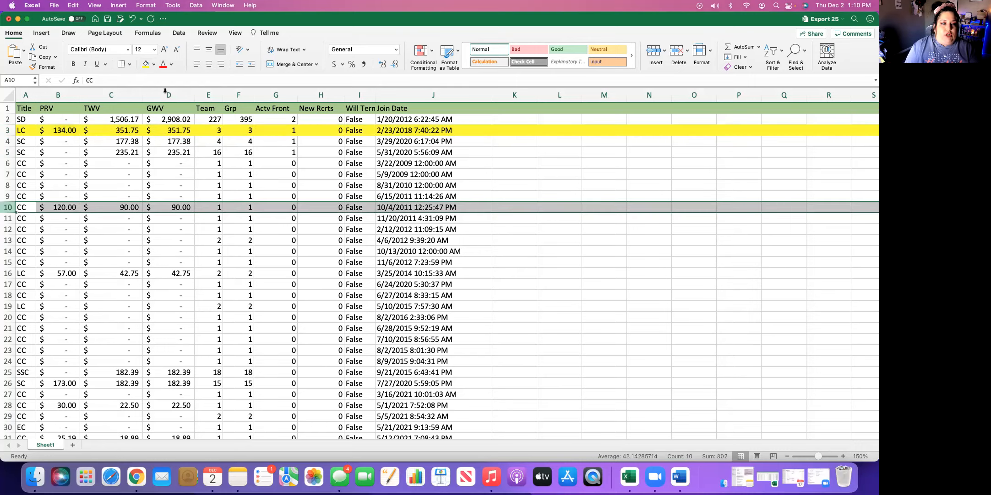
{"action": "left_click", "coordinate": [145, 65]}
{"action": "left_click", "coordinate": [7, 273]}
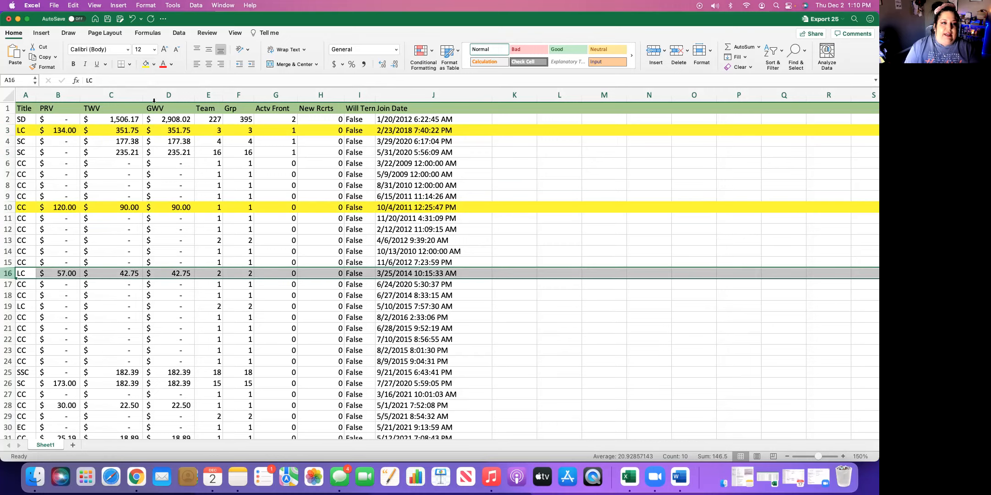
{"action": "left_click", "coordinate": [145, 65]}
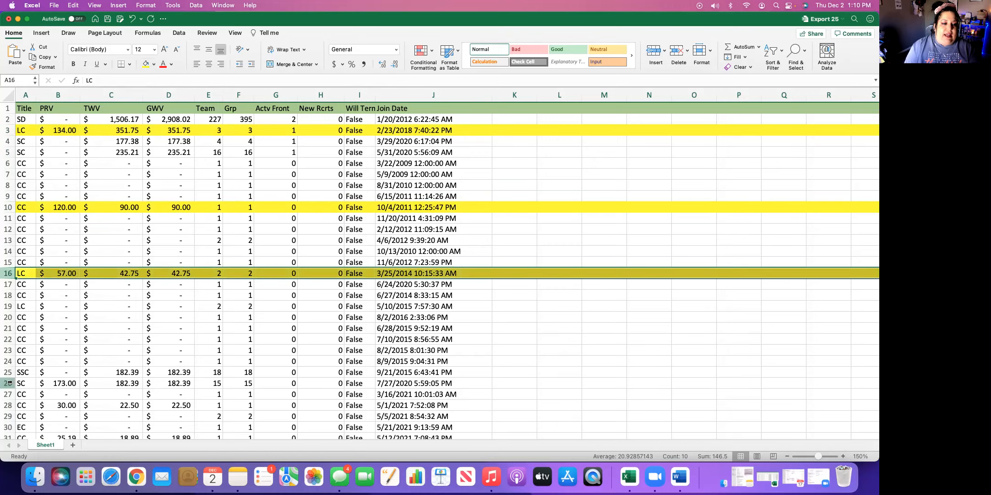
{"action": "left_click", "coordinate": [8, 383]}
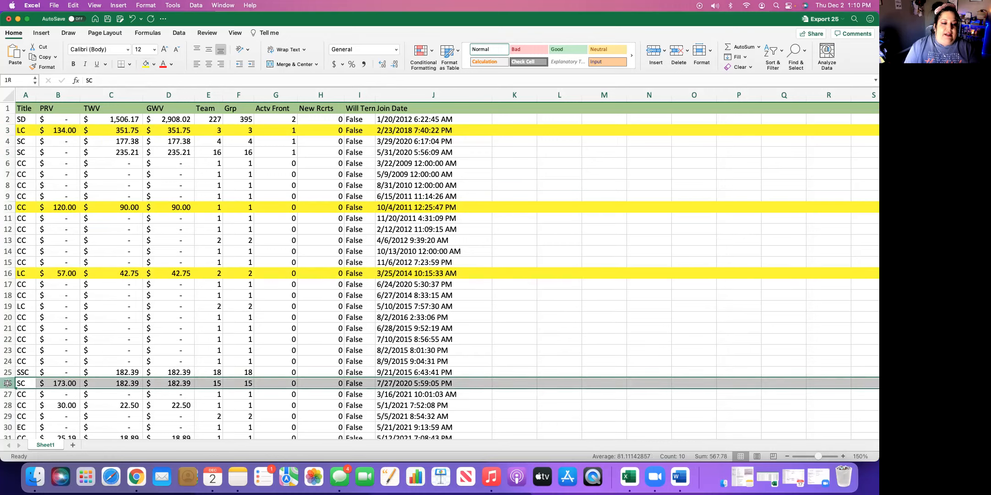
{"action": "left_click", "coordinate": [145, 65]}
{"action": "left_click", "coordinate": [8, 405]}
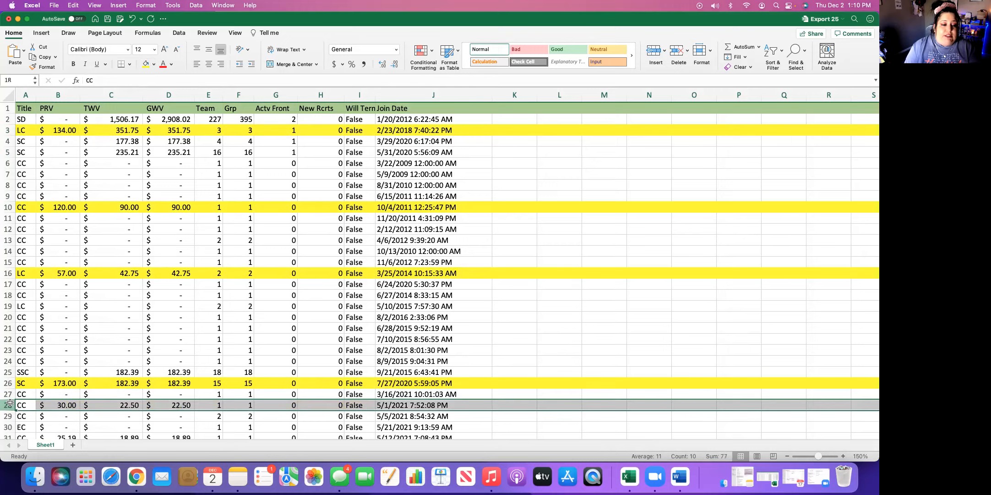
{"action": "left_click", "coordinate": [145, 65]}
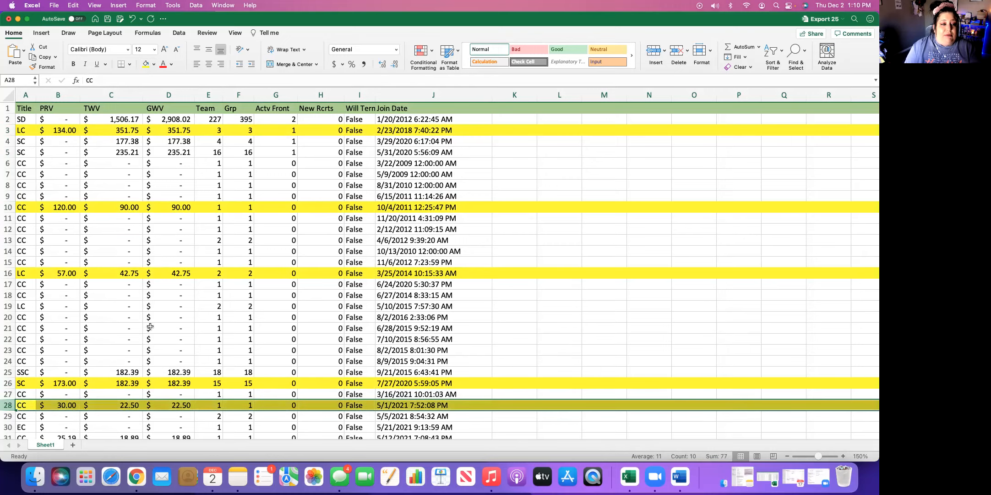
Wrap the Will Terminate header text and widen column I so the word Terminate fits on one line
{"action": "scroll", "coordinate": [151, 326], "scroll_direction": "down", "scroll_amount": 10}
{"action": "scroll", "coordinate": [151, 326], "scroll_direction": "up", "scroll_amount": 5}
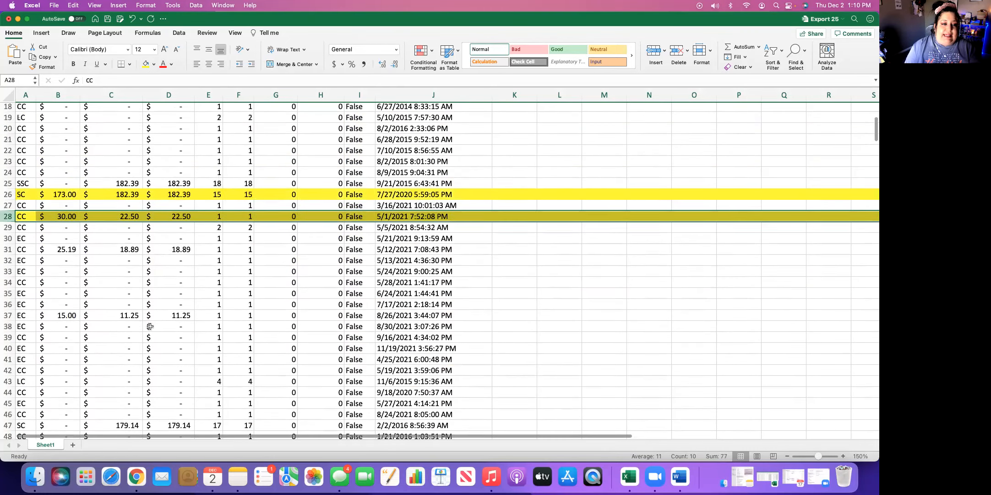
{"action": "scroll", "coordinate": [151, 326], "scroll_direction": "up", "scroll_amount": 6}
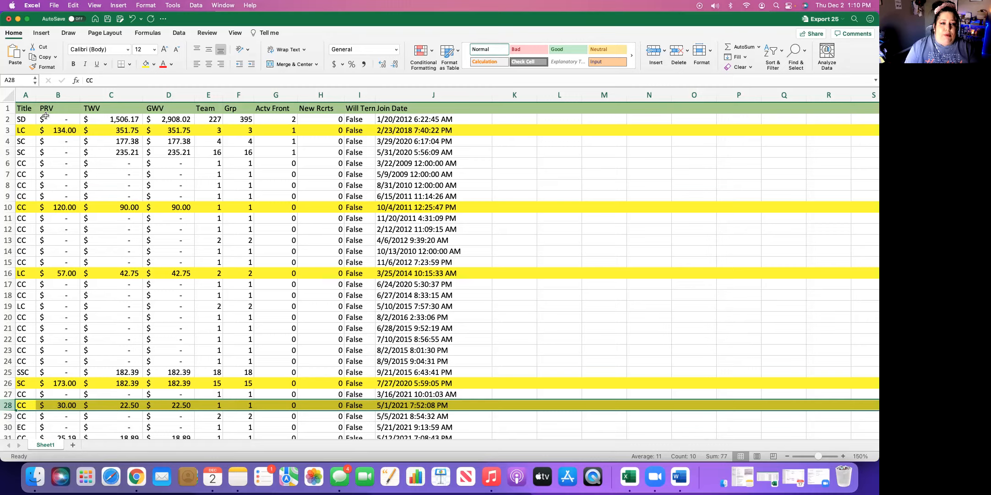
{"action": "left_click", "coordinate": [364, 108]}
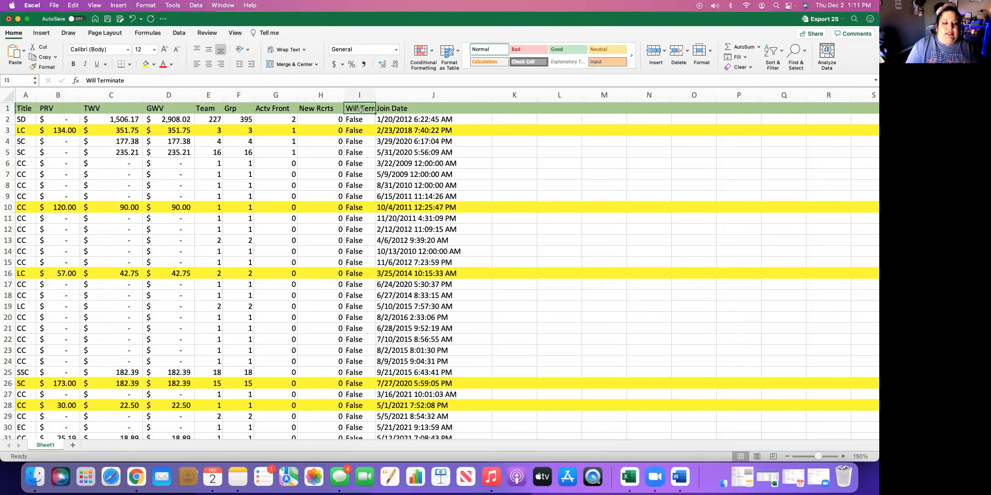
{"action": "left_click", "coordinate": [289, 50]}
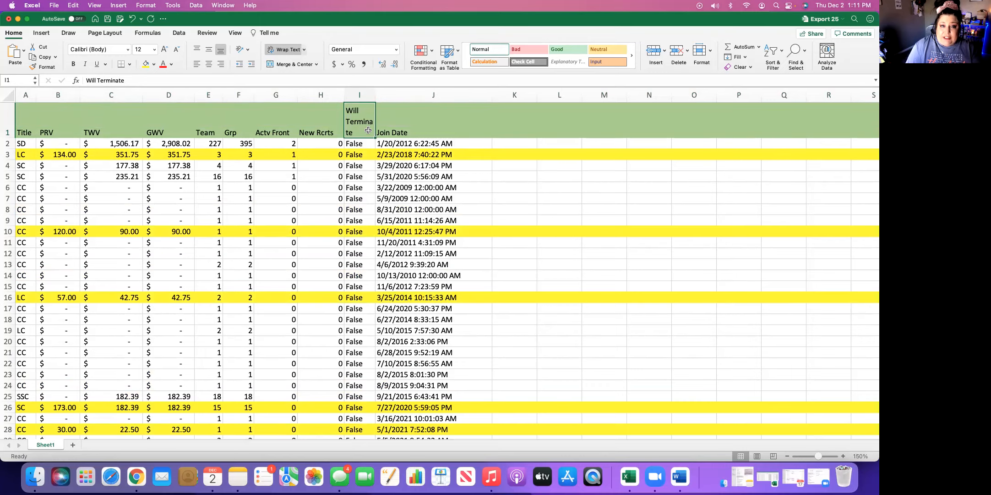
{"action": "left_click_drag", "start_coordinate": [380, 94], "coordinate": [382, 95]}
{"action": "left_click", "coordinate": [372, 174]}
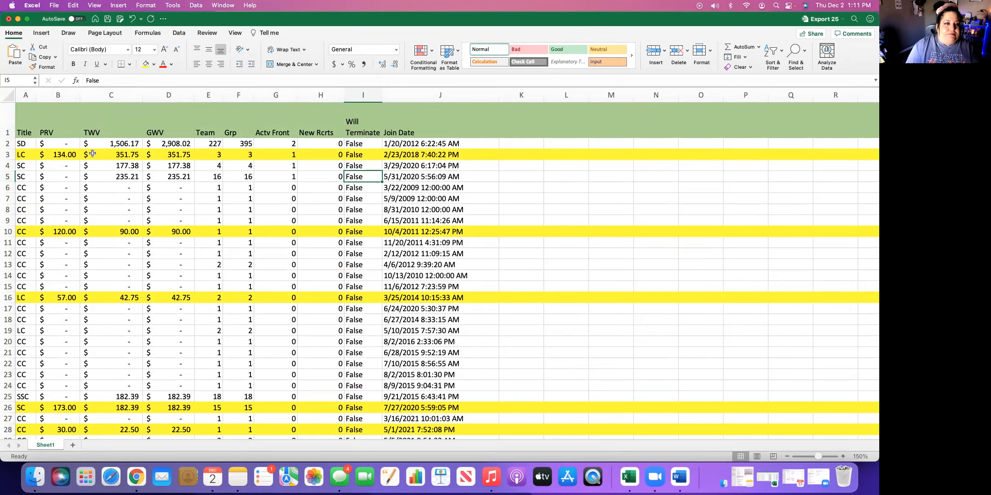
Center the header labels from Title through Join Date horizontally
{"action": "left_click_drag", "start_coordinate": [26, 130], "coordinate": [404, 137]}
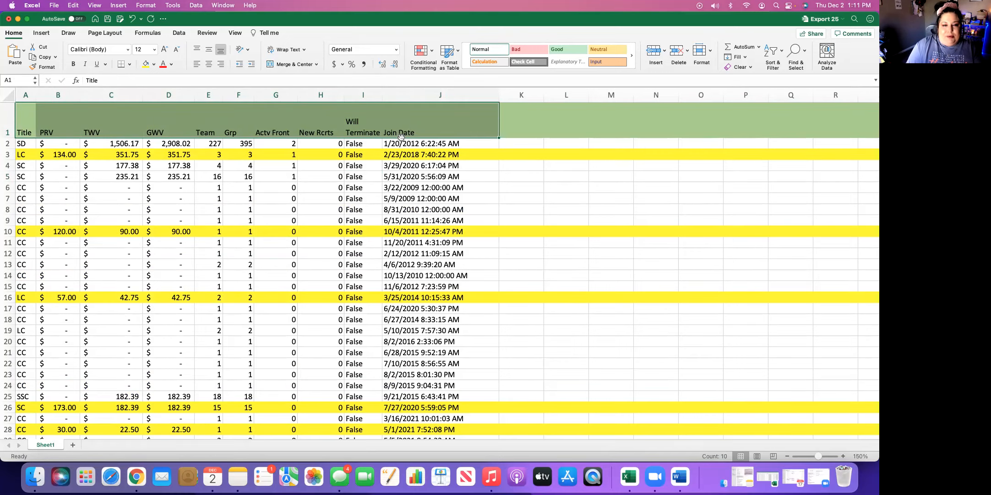
{"action": "left_click", "coordinate": [209, 65]}
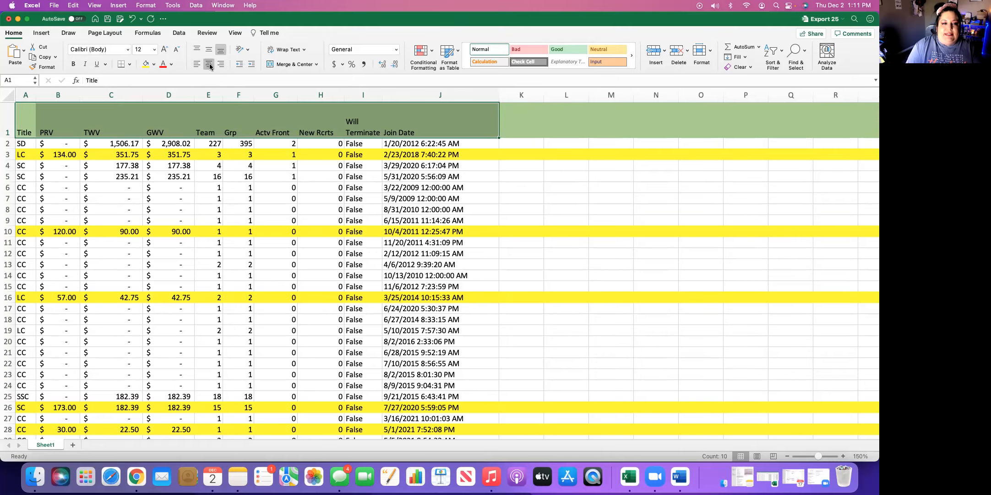
{"action": "left_click", "coordinate": [169, 156]}
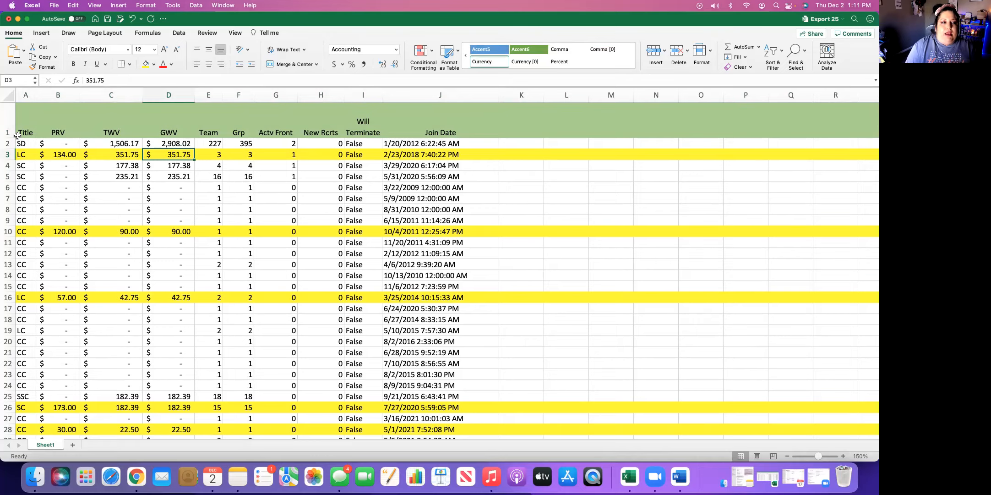
Apply All Borders to the whole report table, from the header down to row 396 in columns A through J
{"action": "left_click_drag", "start_coordinate": [25, 125], "coordinate": [484, 393]}
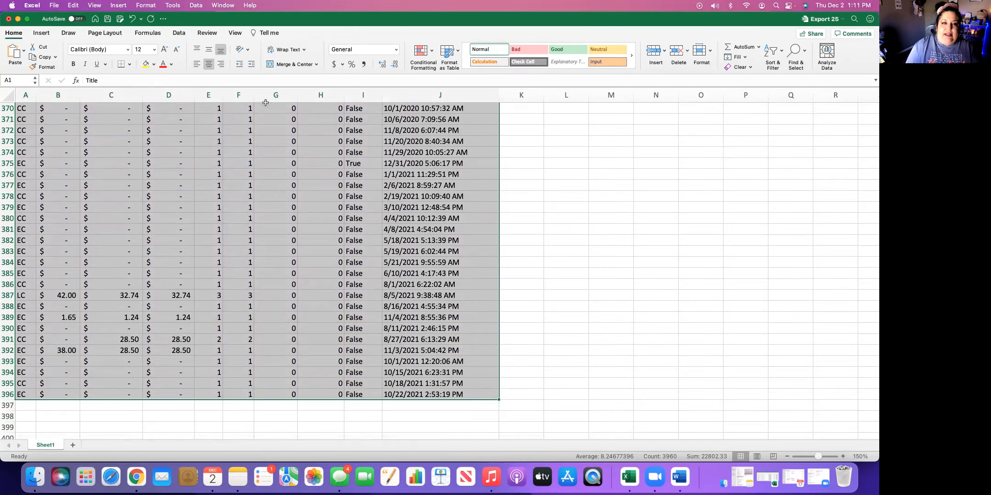
{"action": "left_click", "coordinate": [130, 65]}
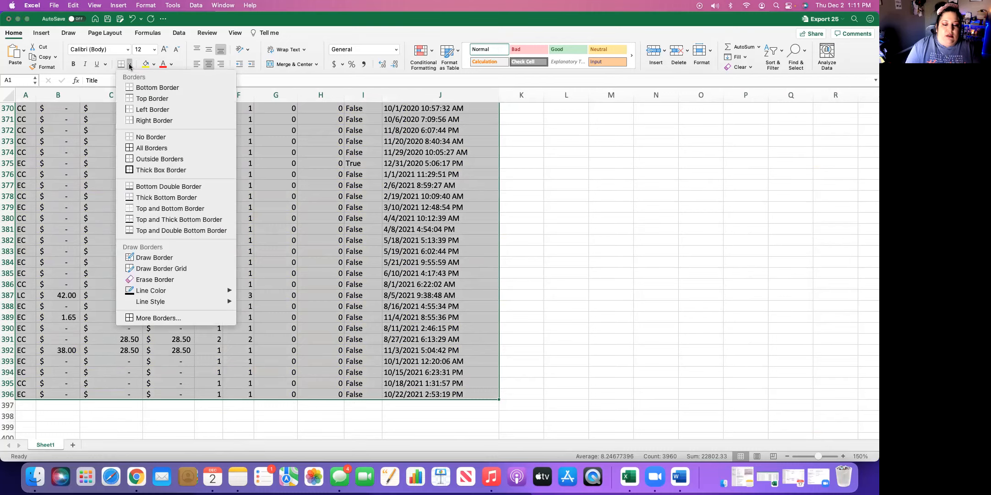
{"action": "left_click", "coordinate": [166, 148]}
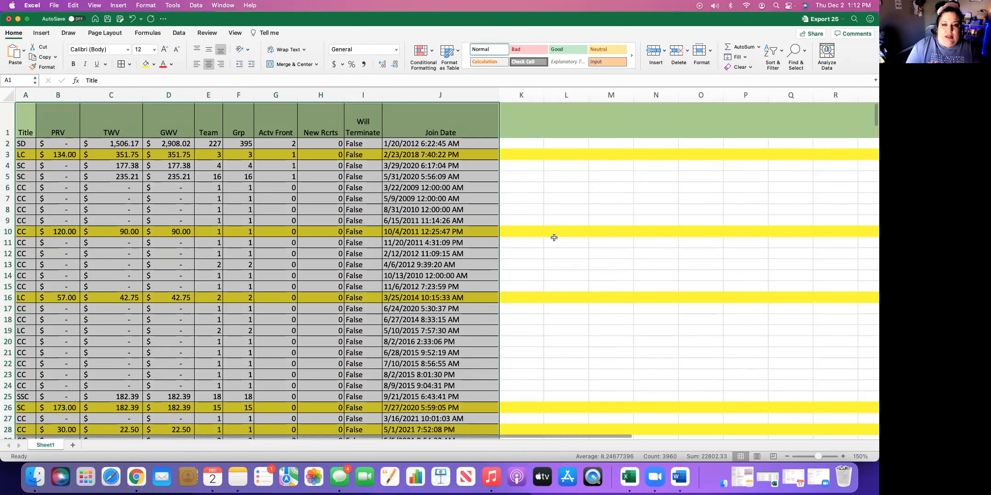
{"action": "left_click", "coordinate": [552, 235]}
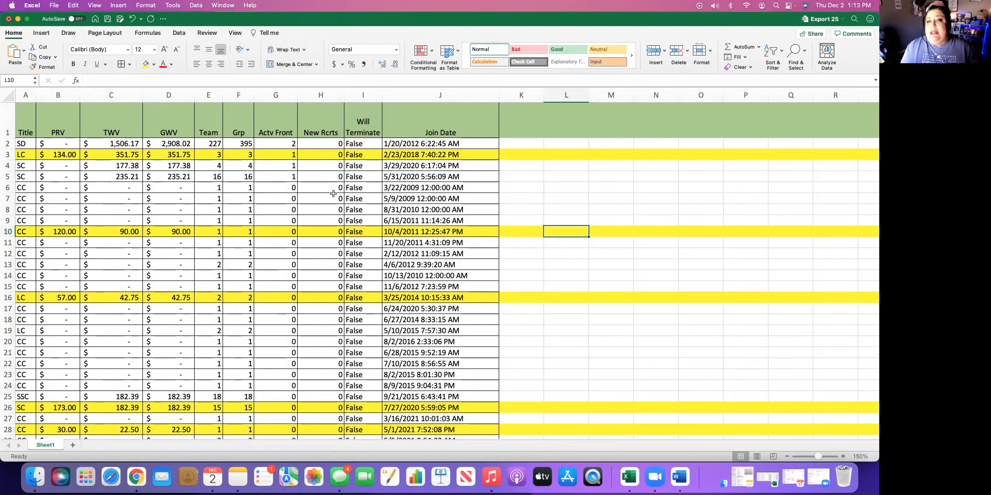
Sort the report by PRV from largest to smallest with the selection expanded, and select row 2 from Title through Join Date
{"action": "left_click", "coordinate": [111, 92]}
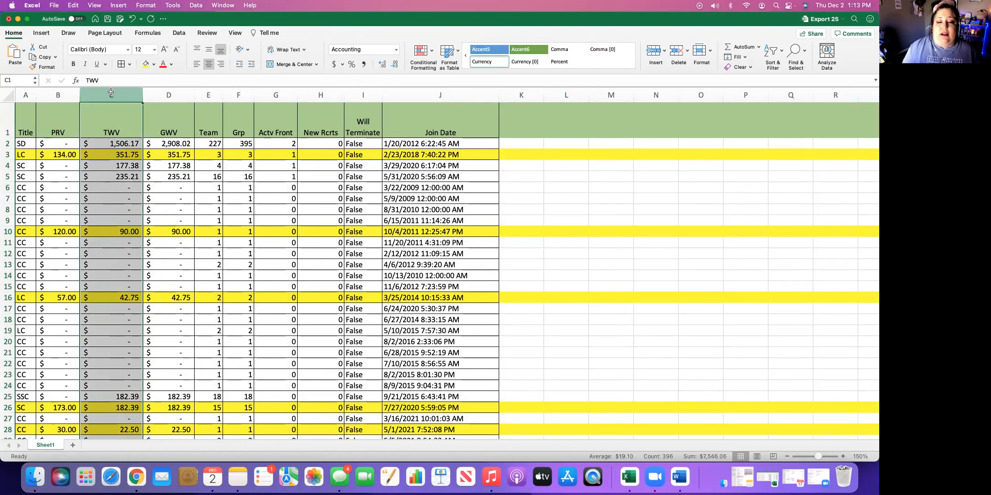
{"action": "left_click", "coordinate": [63, 92]}
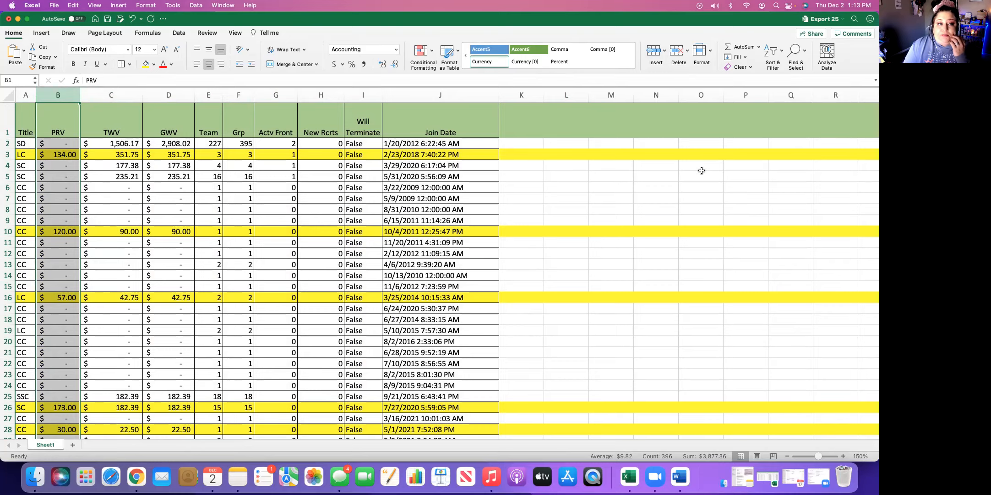
{"action": "left_click", "coordinate": [773, 53]}
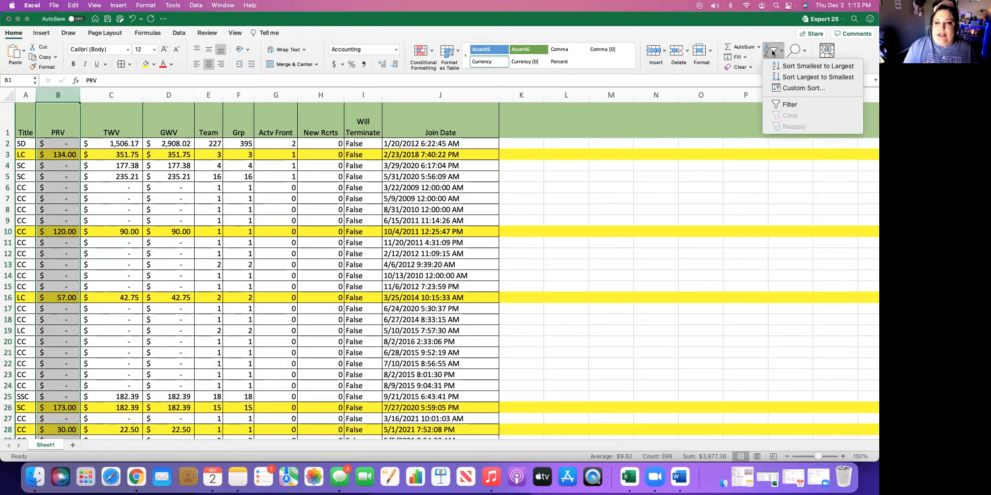
{"action": "left_click", "coordinate": [785, 78]}
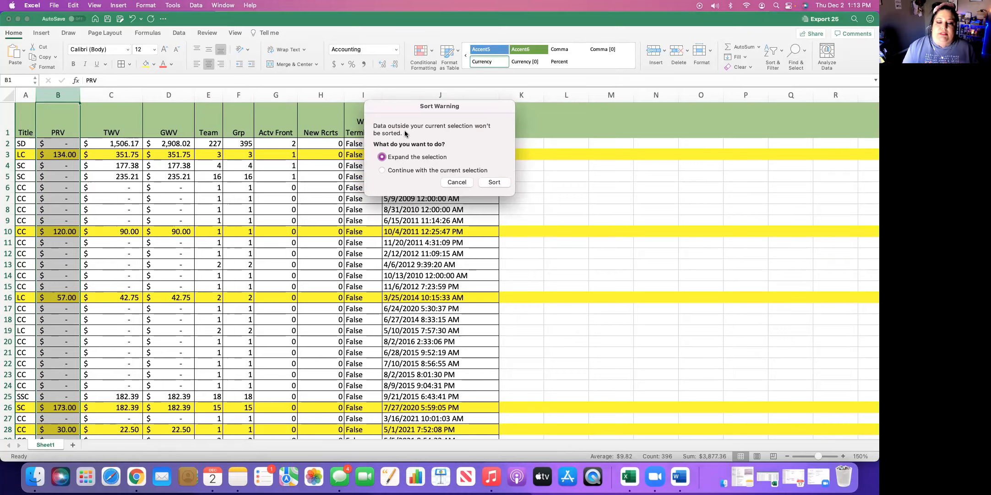
{"action": "left_click", "coordinate": [494, 183]}
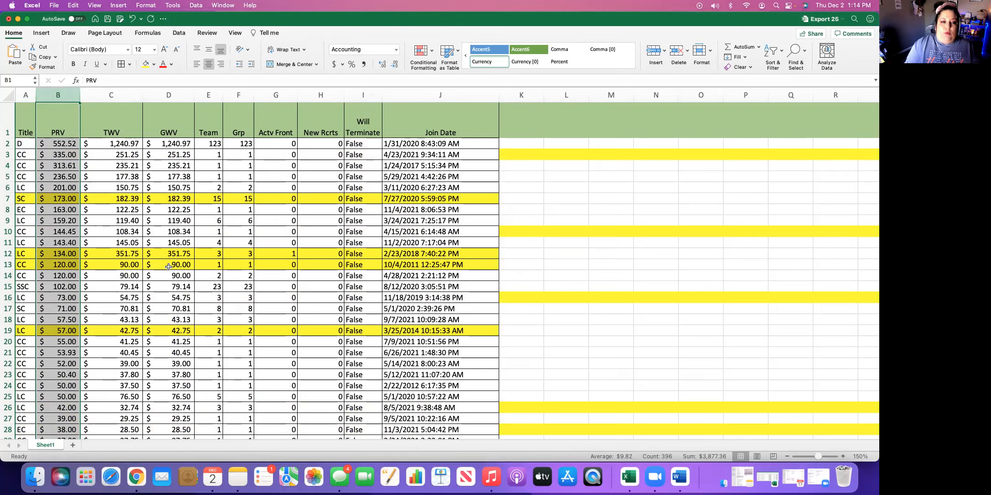
{"action": "left_click", "coordinate": [59, 145]}
{"action": "left_click_drag", "start_coordinate": [26, 144], "coordinate": [447, 144]}
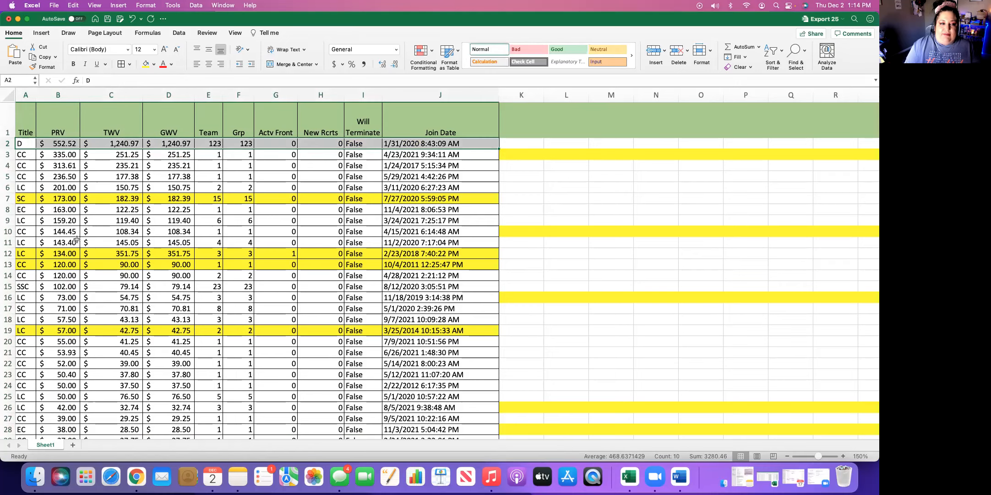
Examine the sorted report by selecting rows 7 and 8 from Title through Join Date and the whole PRV column
{"action": "left_click_drag", "start_coordinate": [21, 198], "coordinate": [395, 199]}
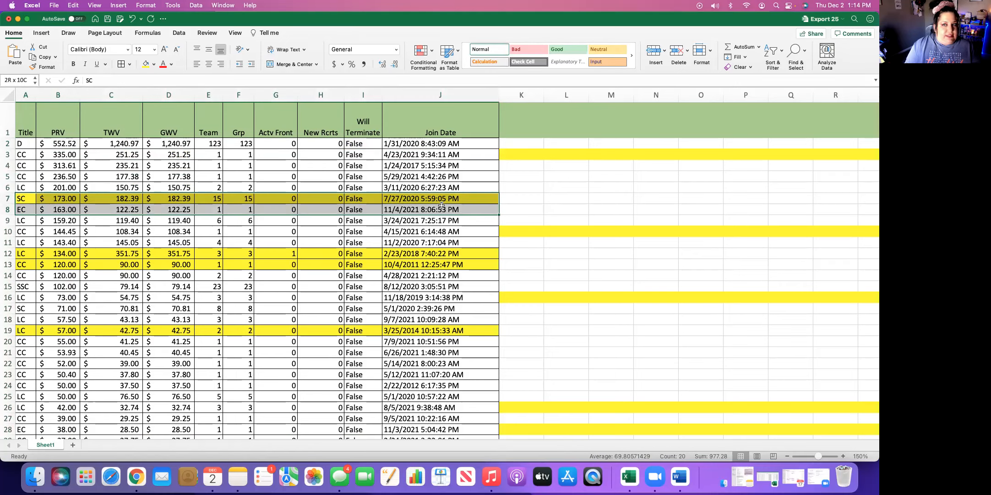
{"action": "left_click", "coordinate": [102, 227]}
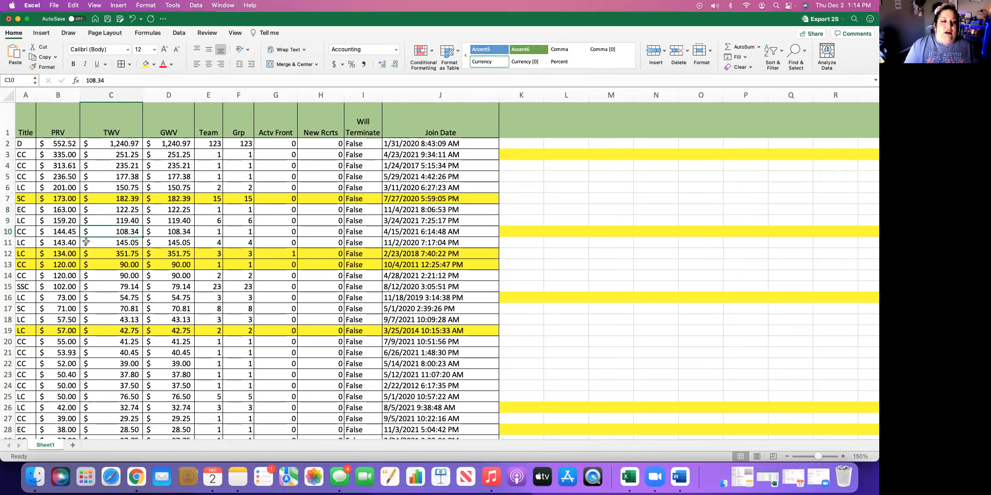
{"action": "left_click", "coordinate": [59, 95]}
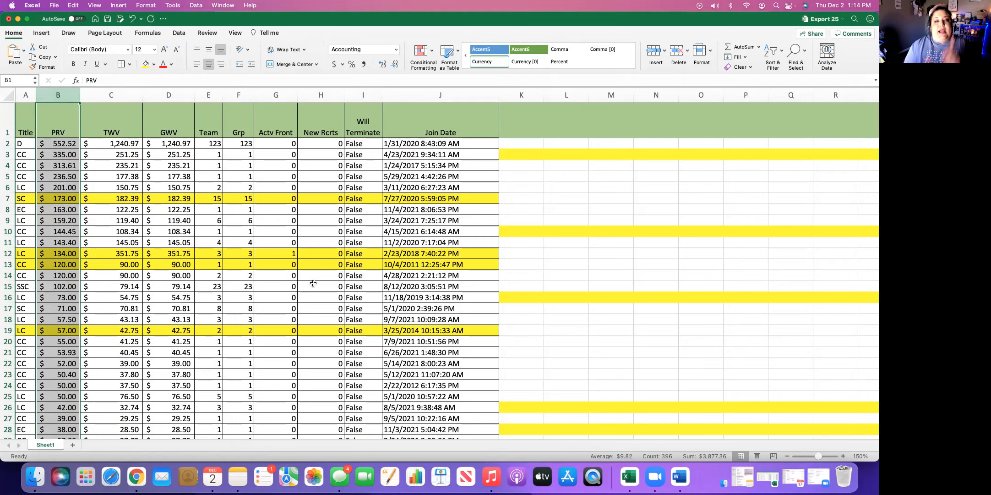
Widen the empty column K beside Join Date and enter the header EMAIL in K1
{"action": "left_click_drag", "start_coordinate": [543, 95], "coordinate": [613, 95]}
{"action": "left_click", "coordinate": [531, 121]}
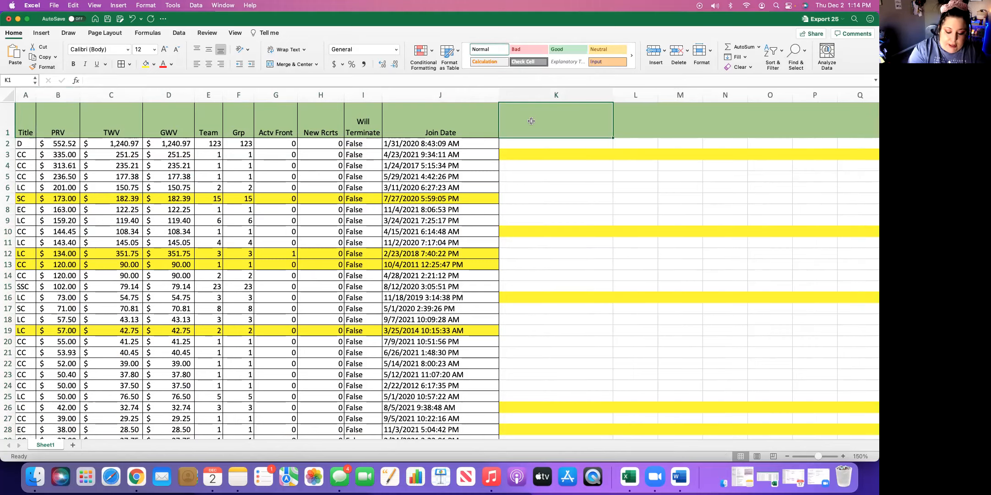
{"action": "type", "text": "EMAIL"}
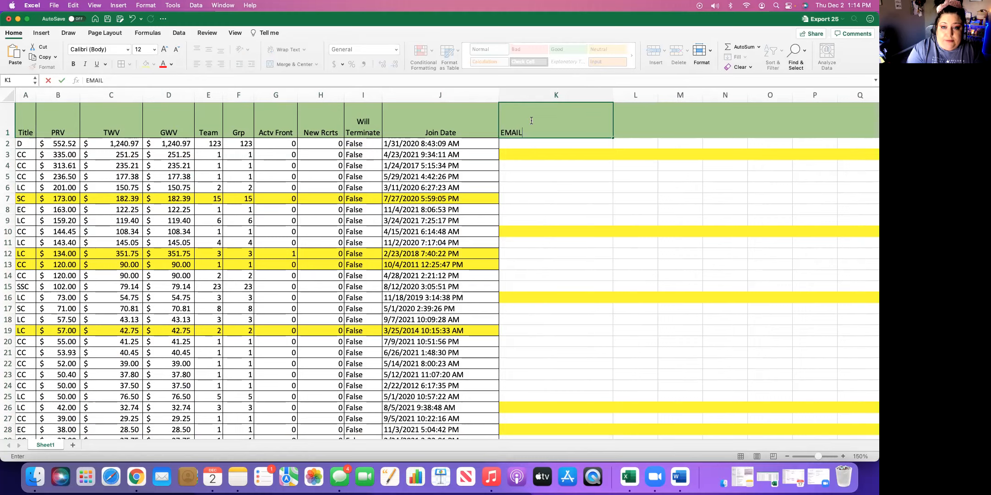
{"action": "key", "text": "Tab"}
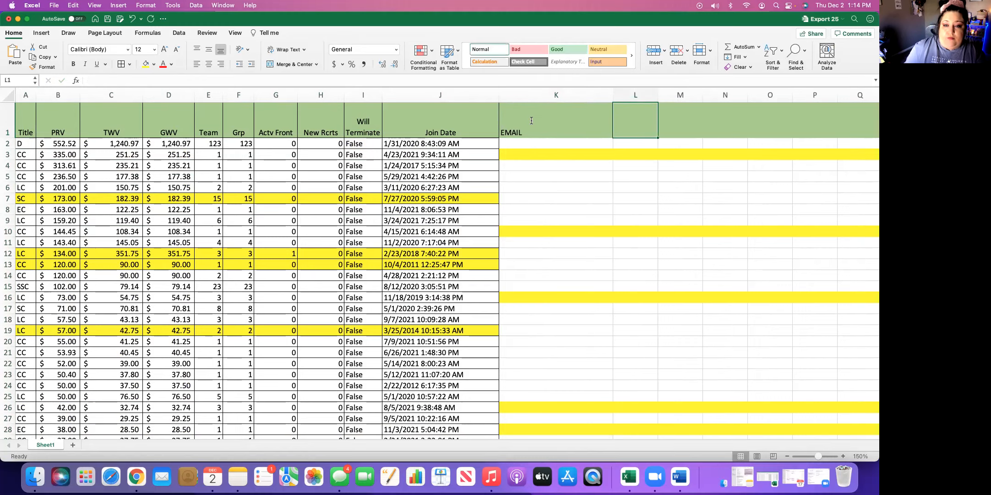
Enter a sample e-mail address in each of the first two rows under the EMAIL header, K2 and K3
{"action": "left_click", "coordinate": [538, 141]}
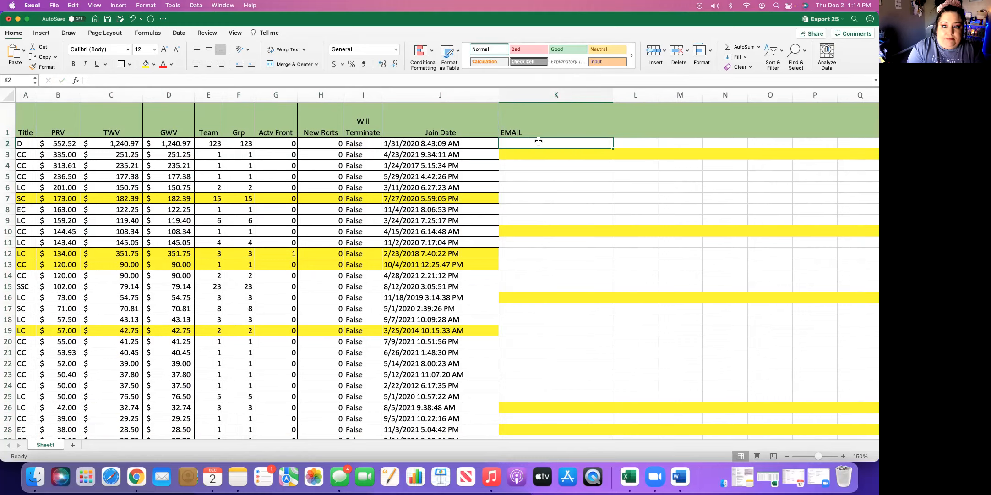
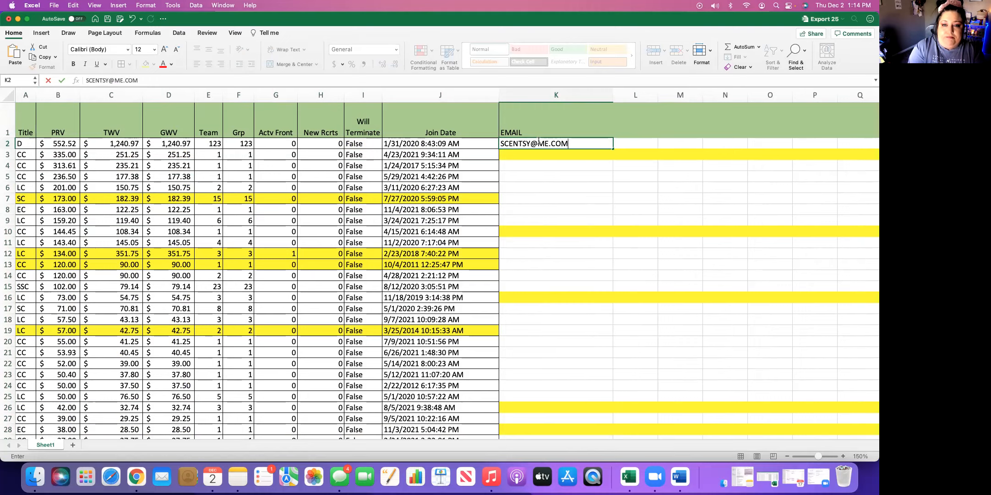
{"action": "key", "text": "Return"}
{"action": "type", "text": "YO"}
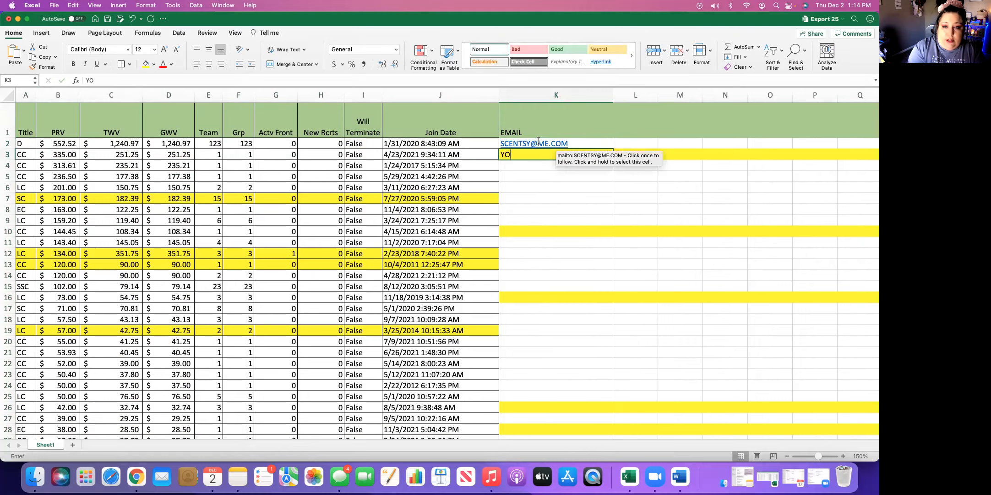
{"action": "type", "text": "U@YOU.COM"}
{"action": "key", "text": "Return"}
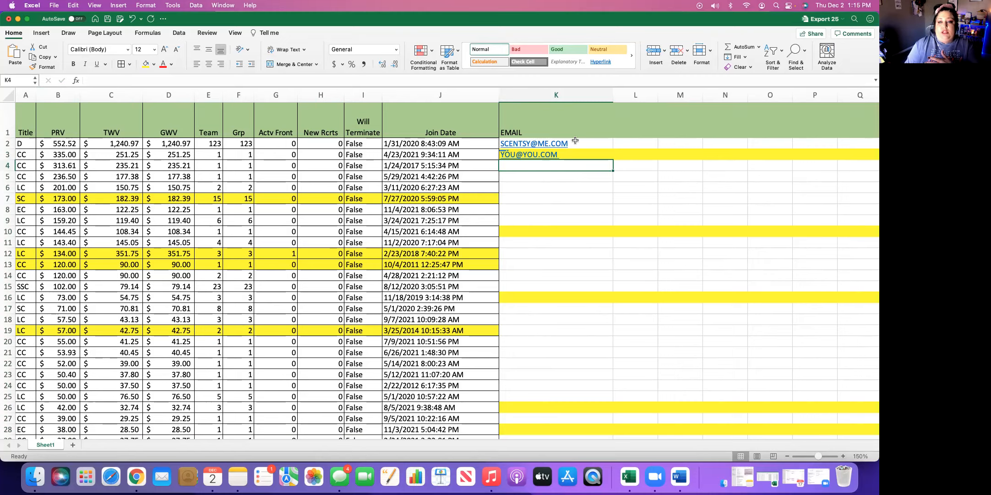
Copy the EMAIL column cells K2 through K18
{"action": "left_click_drag", "start_coordinate": [582, 143], "coordinate": [571, 320]}
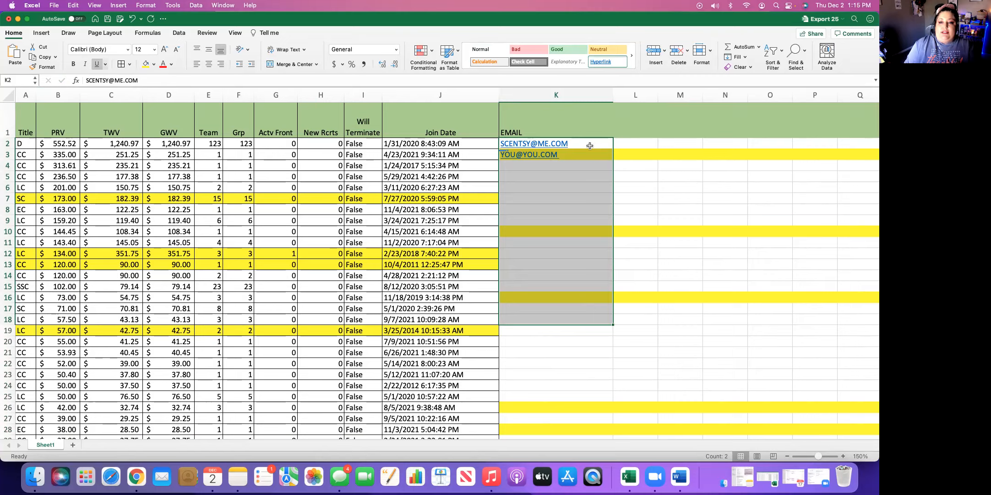
{"action": "right_click", "coordinate": [539, 196]}
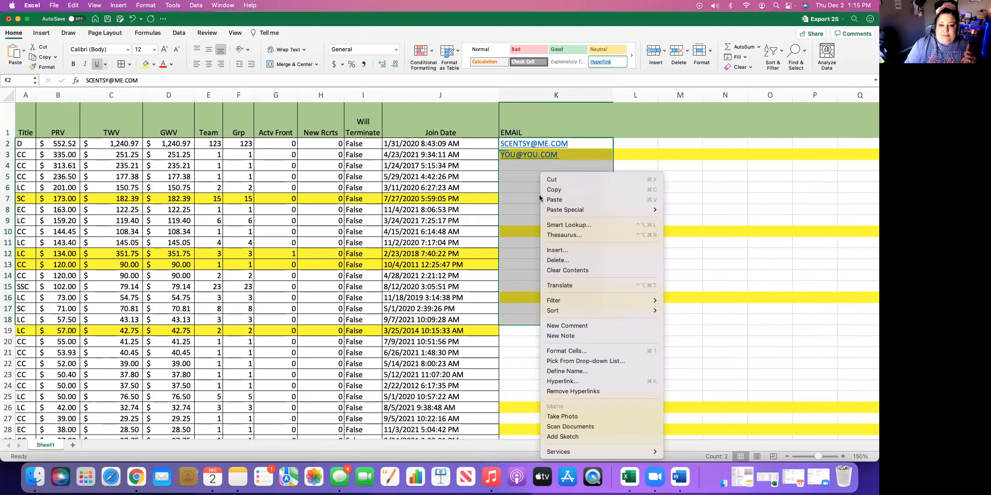
{"action": "left_click", "coordinate": [551, 189]}
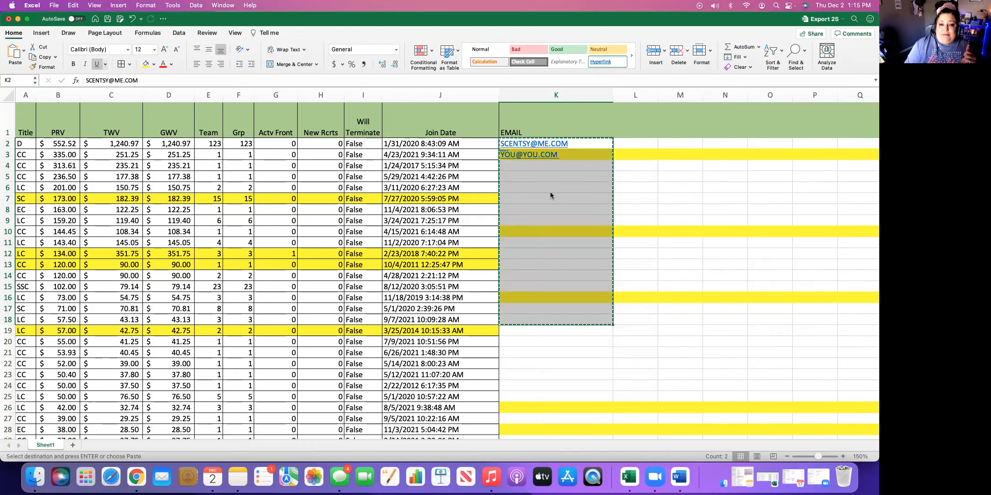
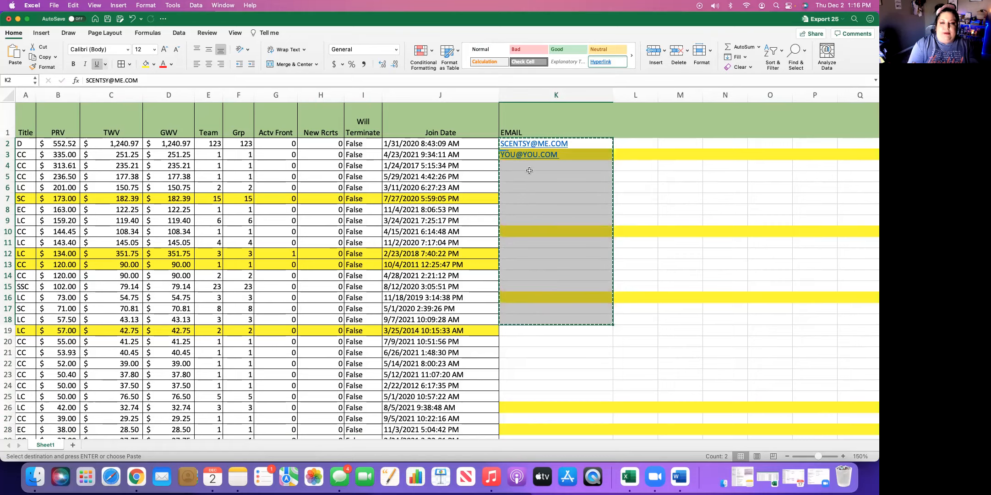
Cancel the pending copy, minimize the Excel workbook and return to the Monthly Team TEST report in the browser
{"action": "left_click", "coordinate": [648, 190]}
{"action": "double_click", "coordinate": [644, 177]}
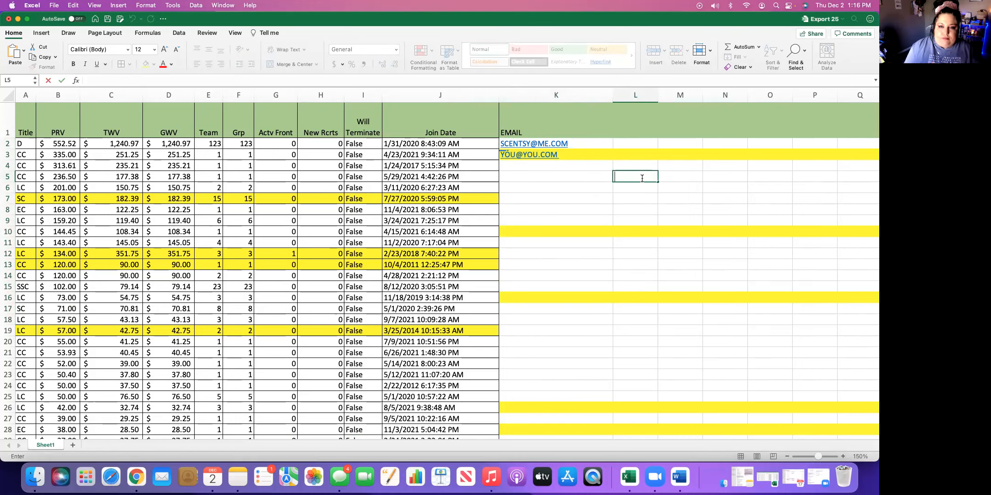
{"action": "left_click", "coordinate": [18, 18]}
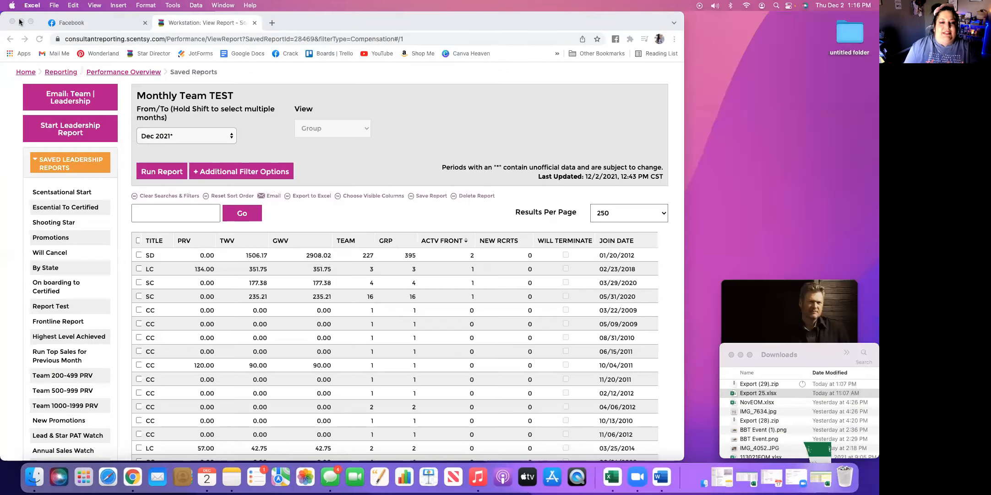
{"action": "scroll", "coordinate": [367, 219], "scroll_direction": "up", "scroll_amount": 2}
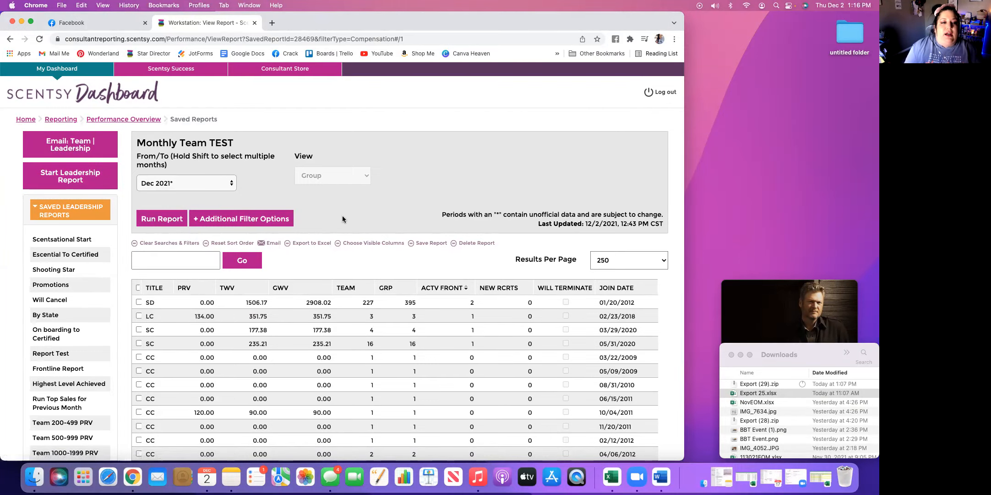
Open the visible-column selection for the Monthly Team TEST report and remove all selected columns
{"action": "left_click", "coordinate": [372, 244]}
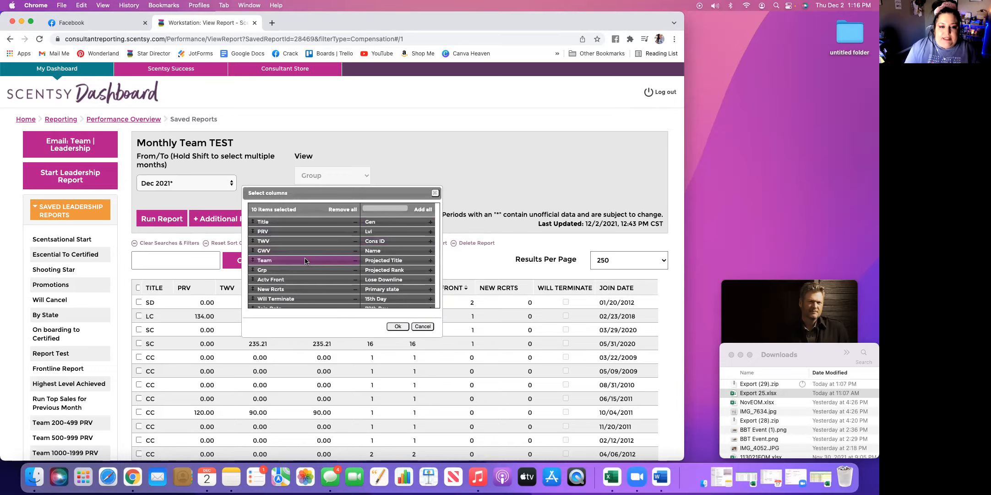
{"action": "scroll", "coordinate": [303, 266], "scroll_direction": "down", "scroll_amount": 1}
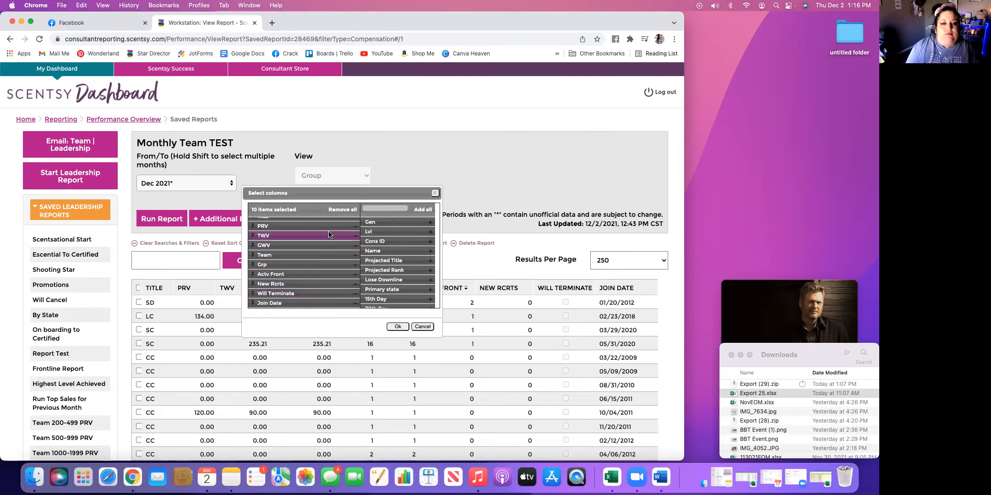
{"action": "scroll", "coordinate": [329, 234], "scroll_direction": "up", "scroll_amount": 1}
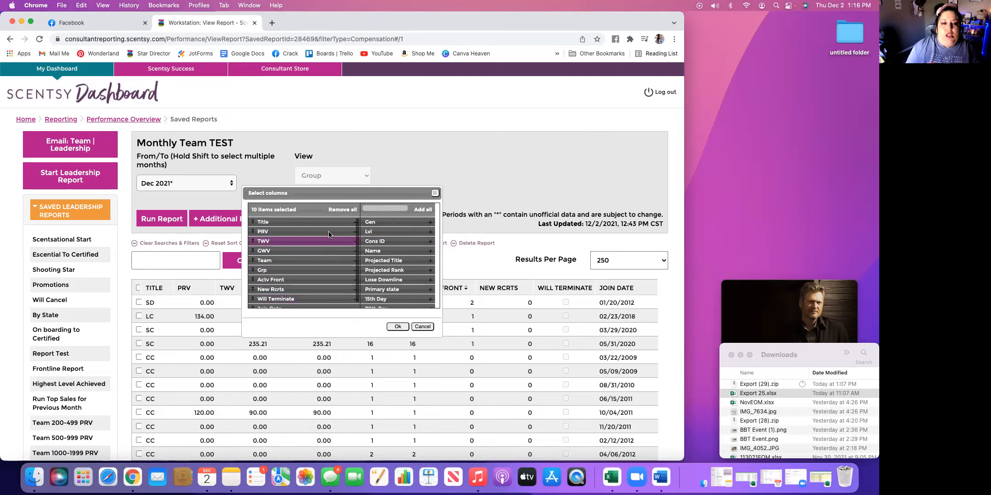
{"action": "left_click", "coordinate": [346, 212]}
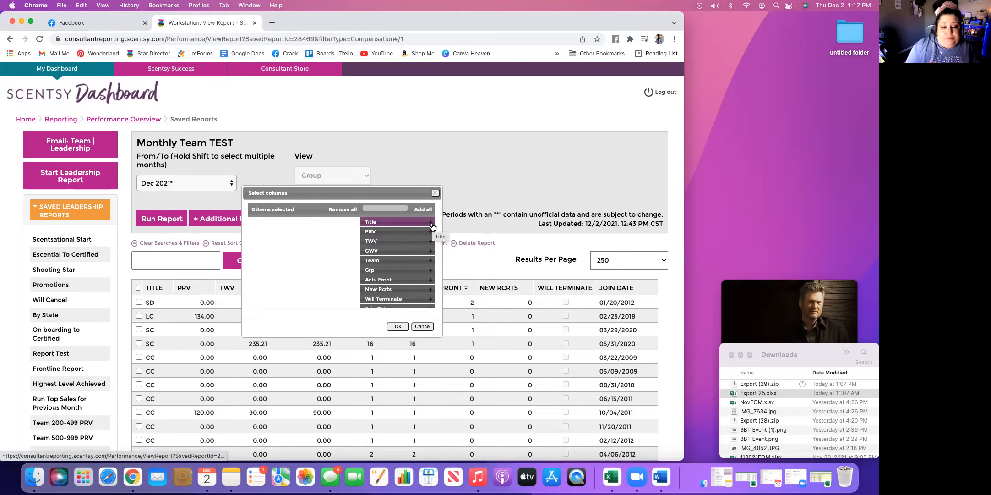
Add the Title, PRV, TWV, GWV and Will Terminate columns to the report's column selection
{"action": "left_click", "coordinate": [431, 223]}
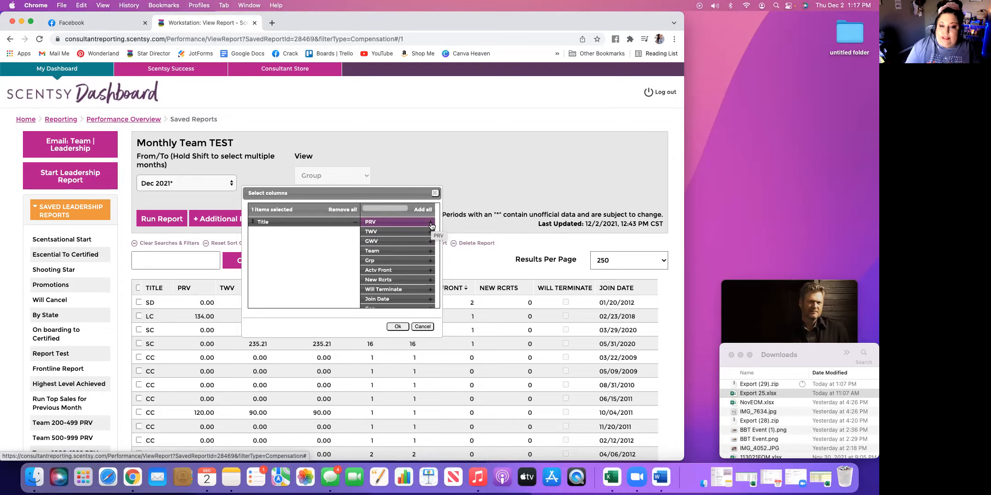
{"action": "left_click", "coordinate": [431, 223]}
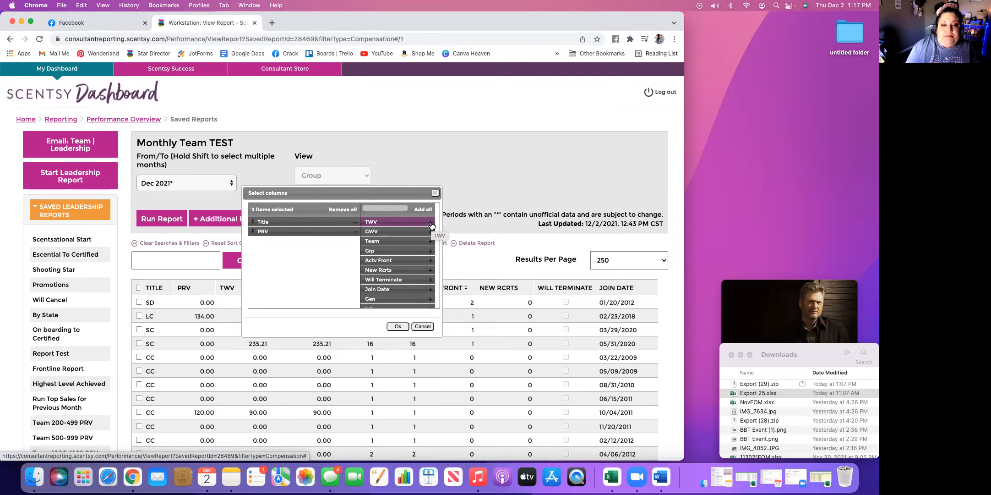
{"action": "left_click", "coordinate": [431, 223]}
{"action": "left_click", "coordinate": [430, 224]}
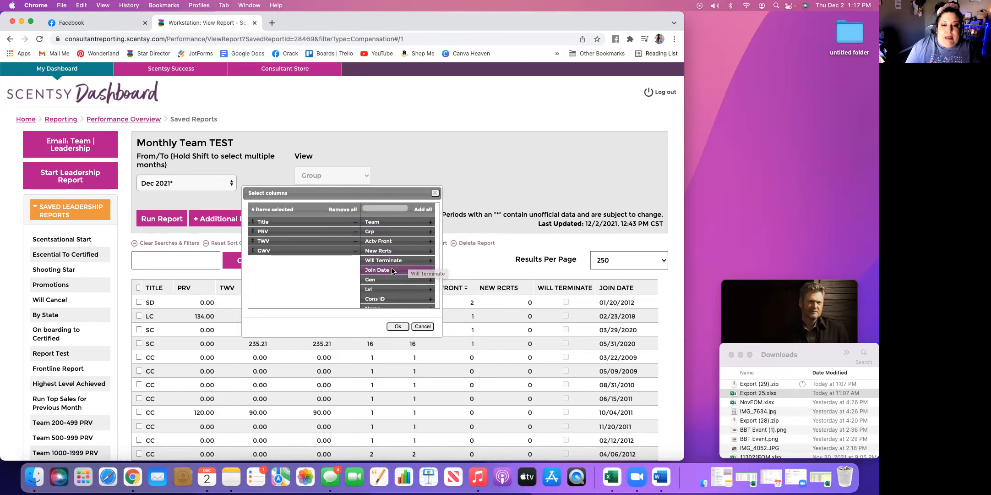
{"action": "left_click", "coordinate": [431, 261]}
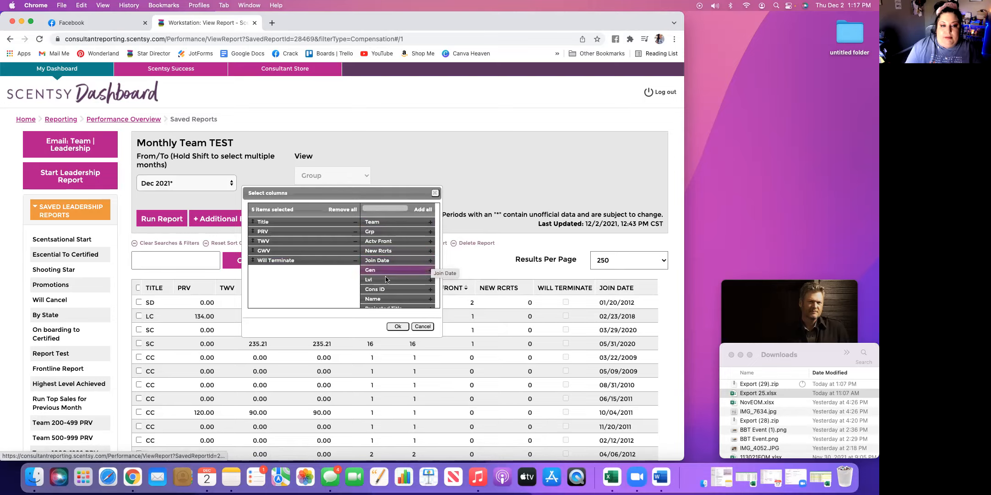
Find Lifetime PRV among the available columns and add it to the selection
{"action": "scroll", "coordinate": [414, 289], "scroll_direction": "down", "scroll_amount": 3}
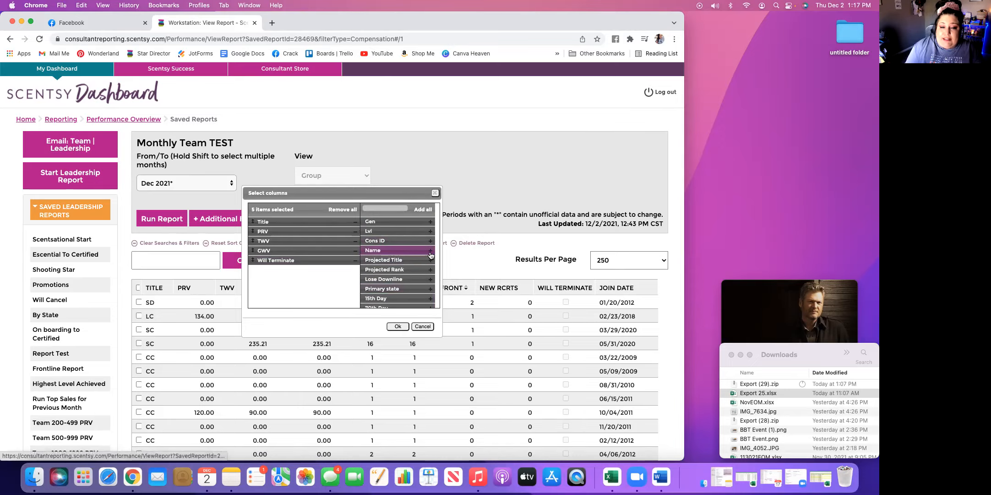
{"action": "scroll", "coordinate": [397, 284], "scroll_direction": "down", "scroll_amount": 3}
{"action": "scroll", "coordinate": [396, 284], "scroll_direction": "down", "scroll_amount": 5}
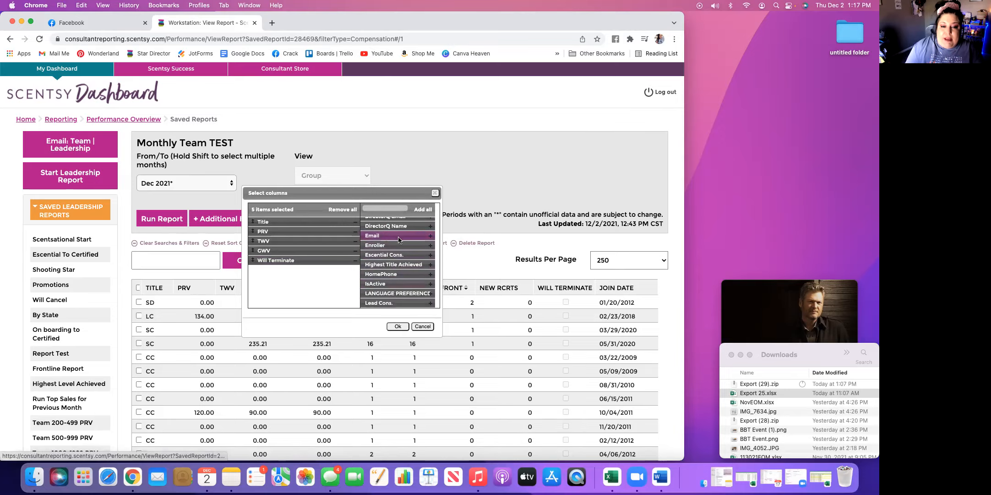
{"action": "scroll", "coordinate": [391, 252], "scroll_direction": "down", "scroll_amount": 1}
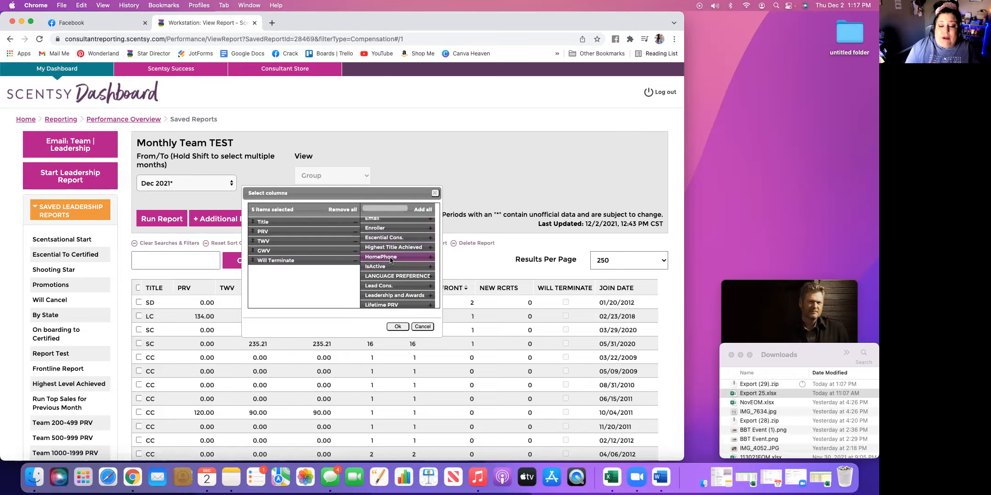
{"action": "scroll", "coordinate": [390, 260], "scroll_direction": "down", "scroll_amount": 2}
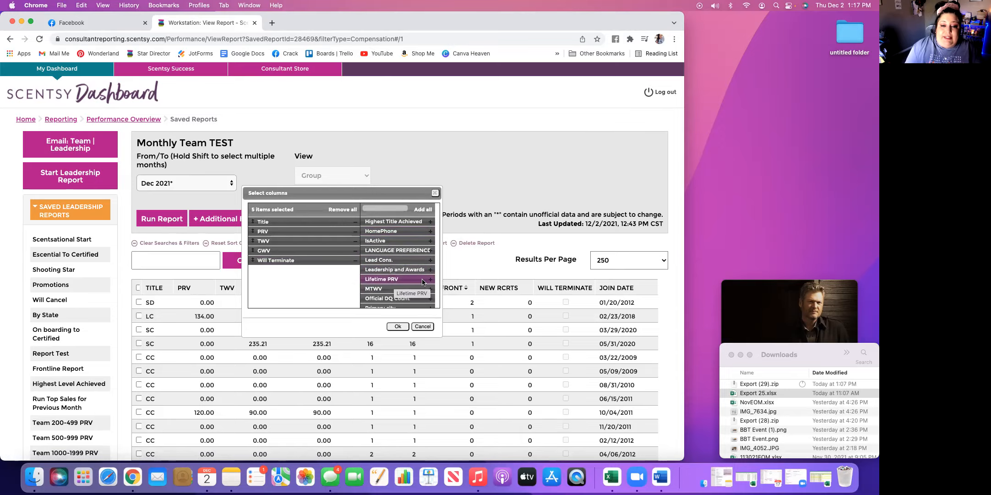
{"action": "left_click", "coordinate": [423, 281]}
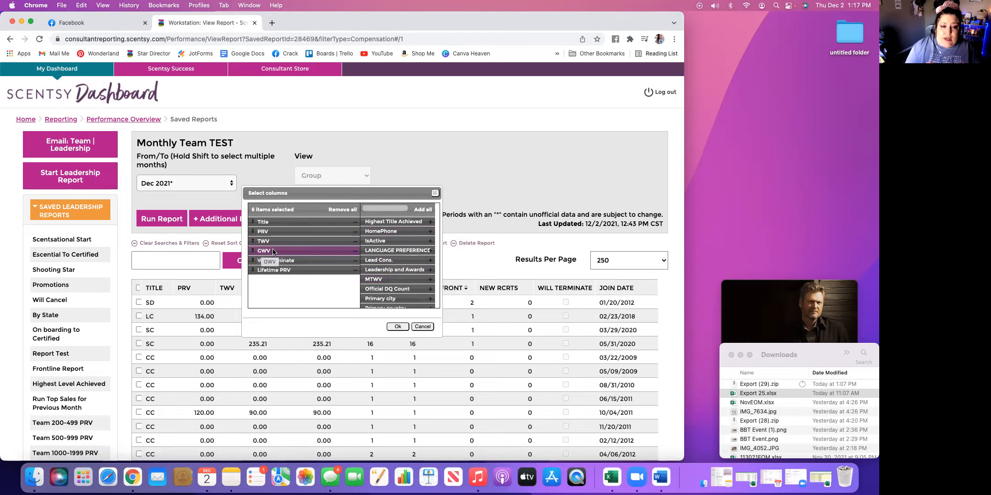
Look through the remaining available columns and apply the column selection to the report
{"action": "scroll", "coordinate": [403, 286], "scroll_direction": "down", "scroll_amount": 5}
{"action": "scroll", "coordinate": [402, 286], "scroll_direction": "down", "scroll_amount": 2}
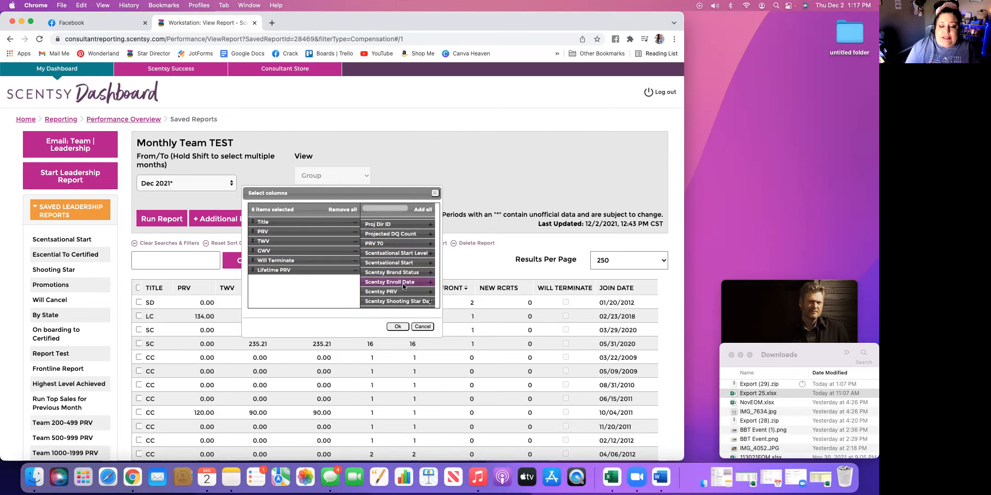
{"action": "scroll", "coordinate": [404, 286], "scroll_direction": "down", "scroll_amount": 8}
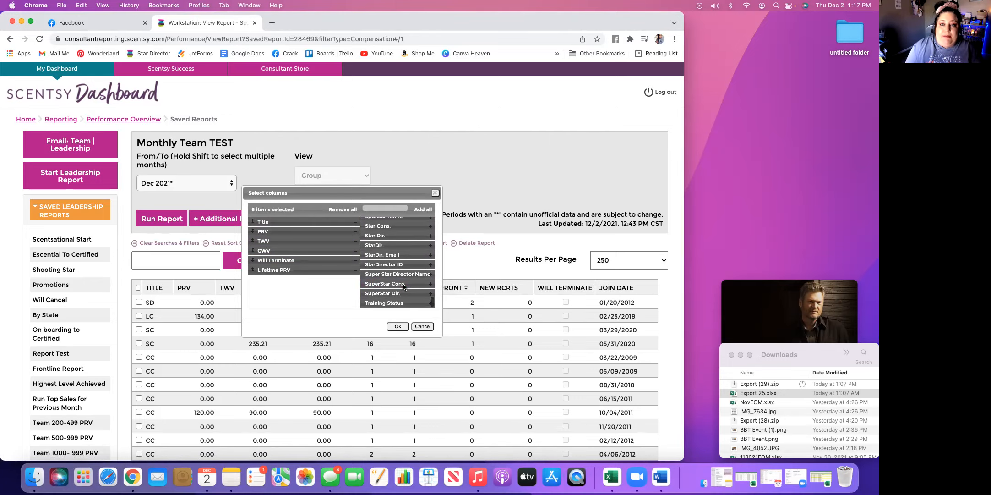
{"action": "scroll", "coordinate": [403, 286], "scroll_direction": "down", "scroll_amount": 3}
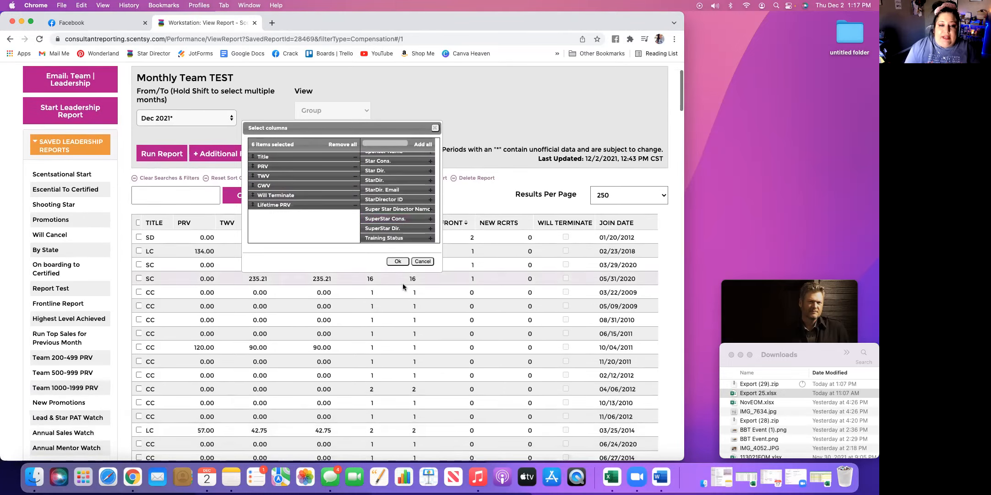
{"action": "scroll", "coordinate": [402, 286], "scroll_direction": "up", "scroll_amount": 3}
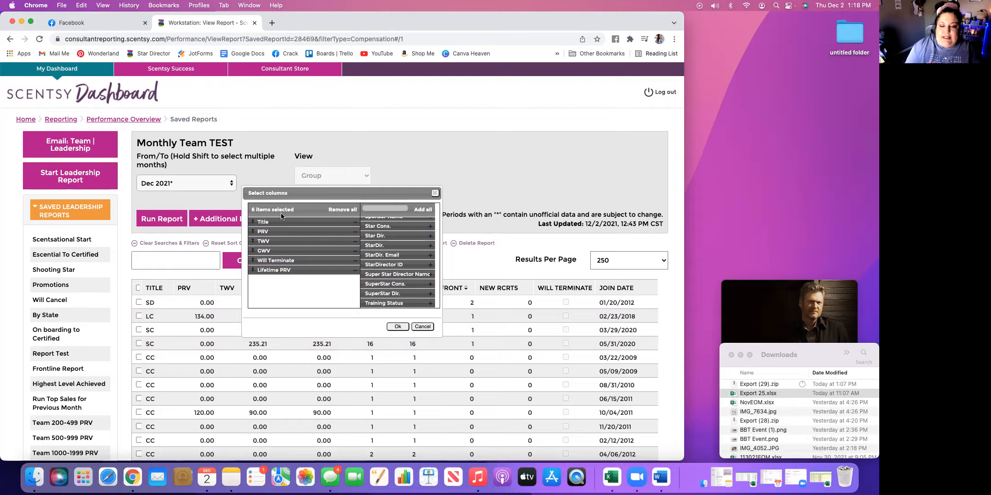
{"action": "left_click", "coordinate": [398, 326]}
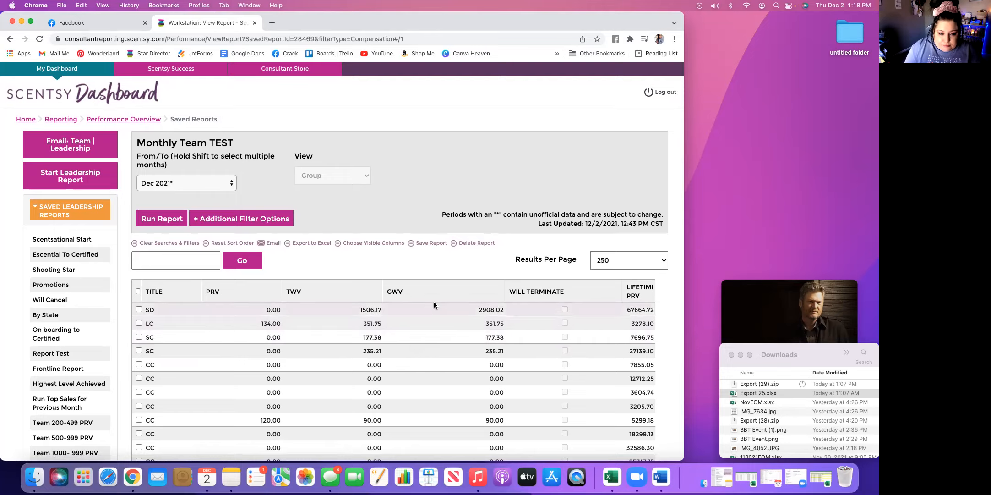
Sort the report by Will Terminate with the flagged consultants first, and examine their titles, volumes and Lifetime PRV
{"action": "left_click", "coordinate": [545, 294]}
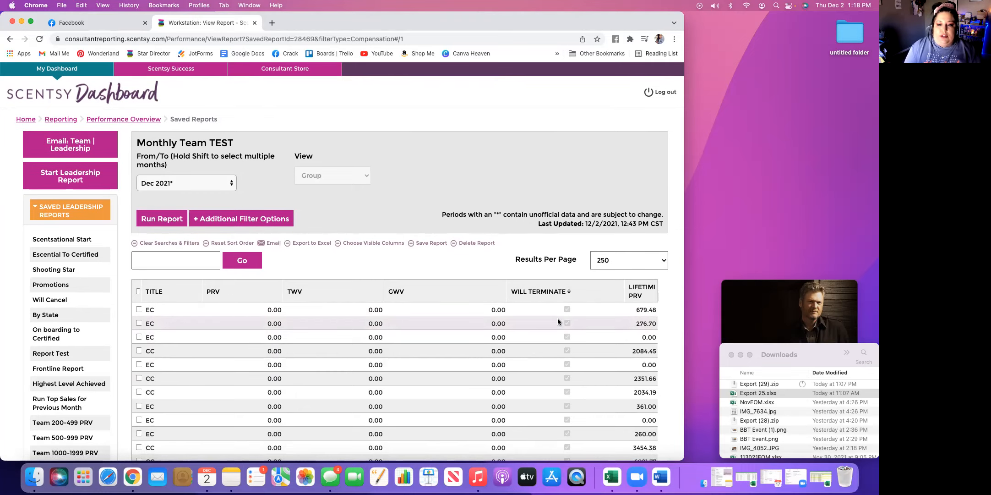
{"action": "scroll", "coordinate": [558, 318], "scroll_direction": "down", "scroll_amount": 4}
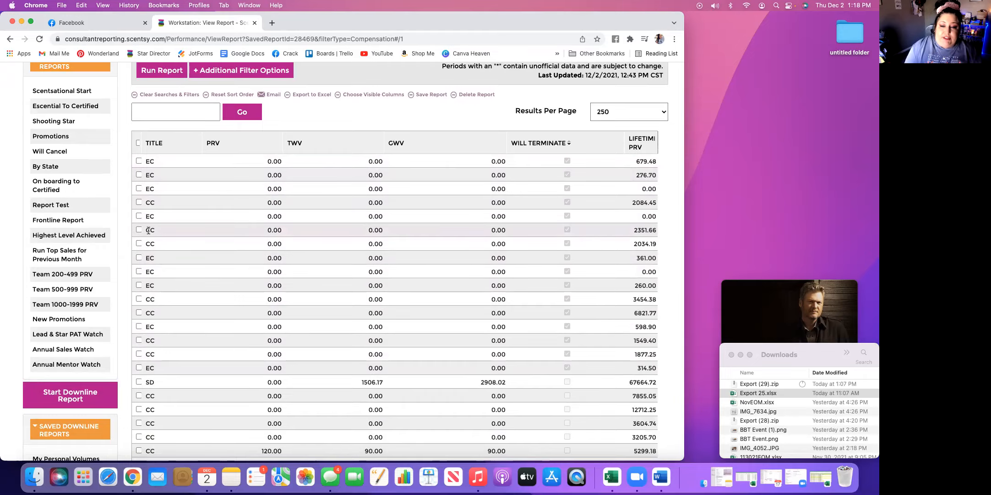
{"action": "scroll", "coordinate": [635, 239], "scroll_direction": "down", "scroll_amount": 1}
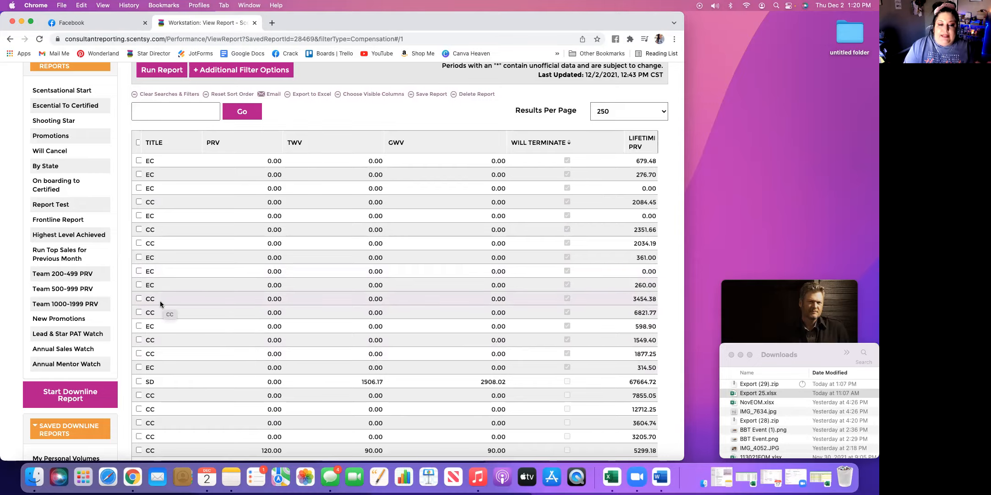
{"action": "scroll", "coordinate": [630, 299], "scroll_direction": "up", "scroll_amount": 5}
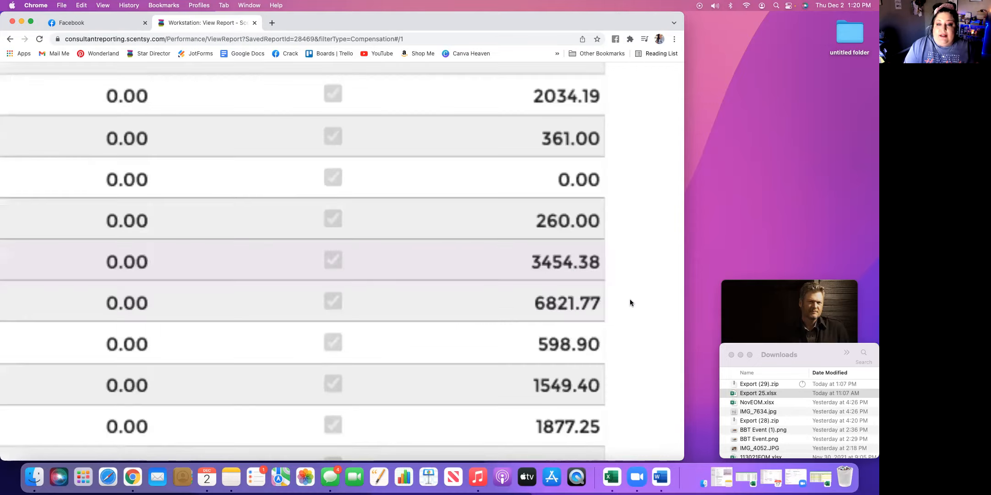
{"action": "scroll", "coordinate": [539, 308], "scroll_direction": "down", "scroll_amount": 5}
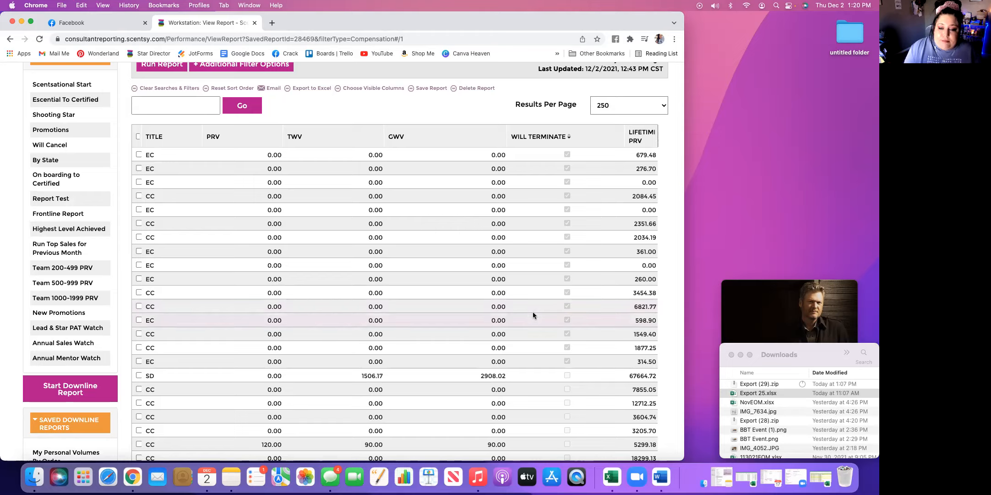
{"action": "scroll", "coordinate": [534, 311], "scroll_direction": "down", "scroll_amount": 5}
{"action": "scroll", "coordinate": [534, 313], "scroll_direction": "up", "scroll_amount": 10}
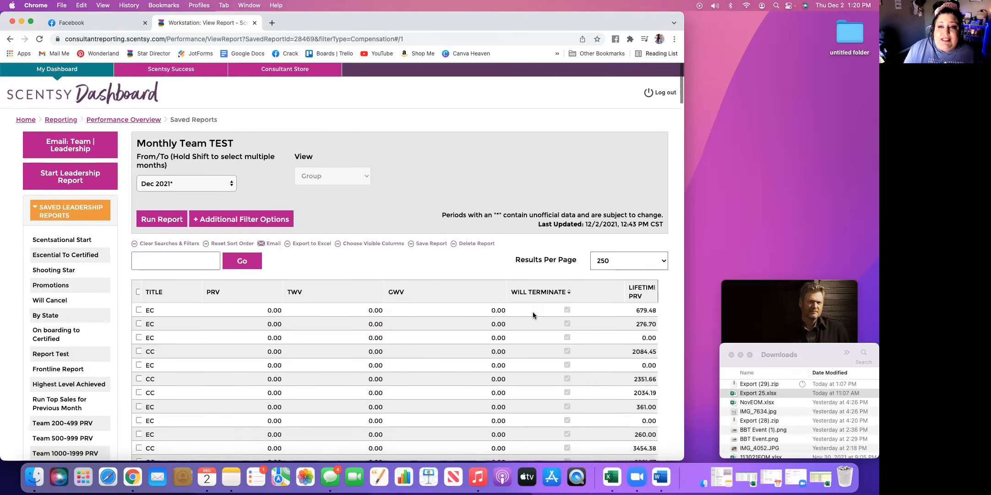